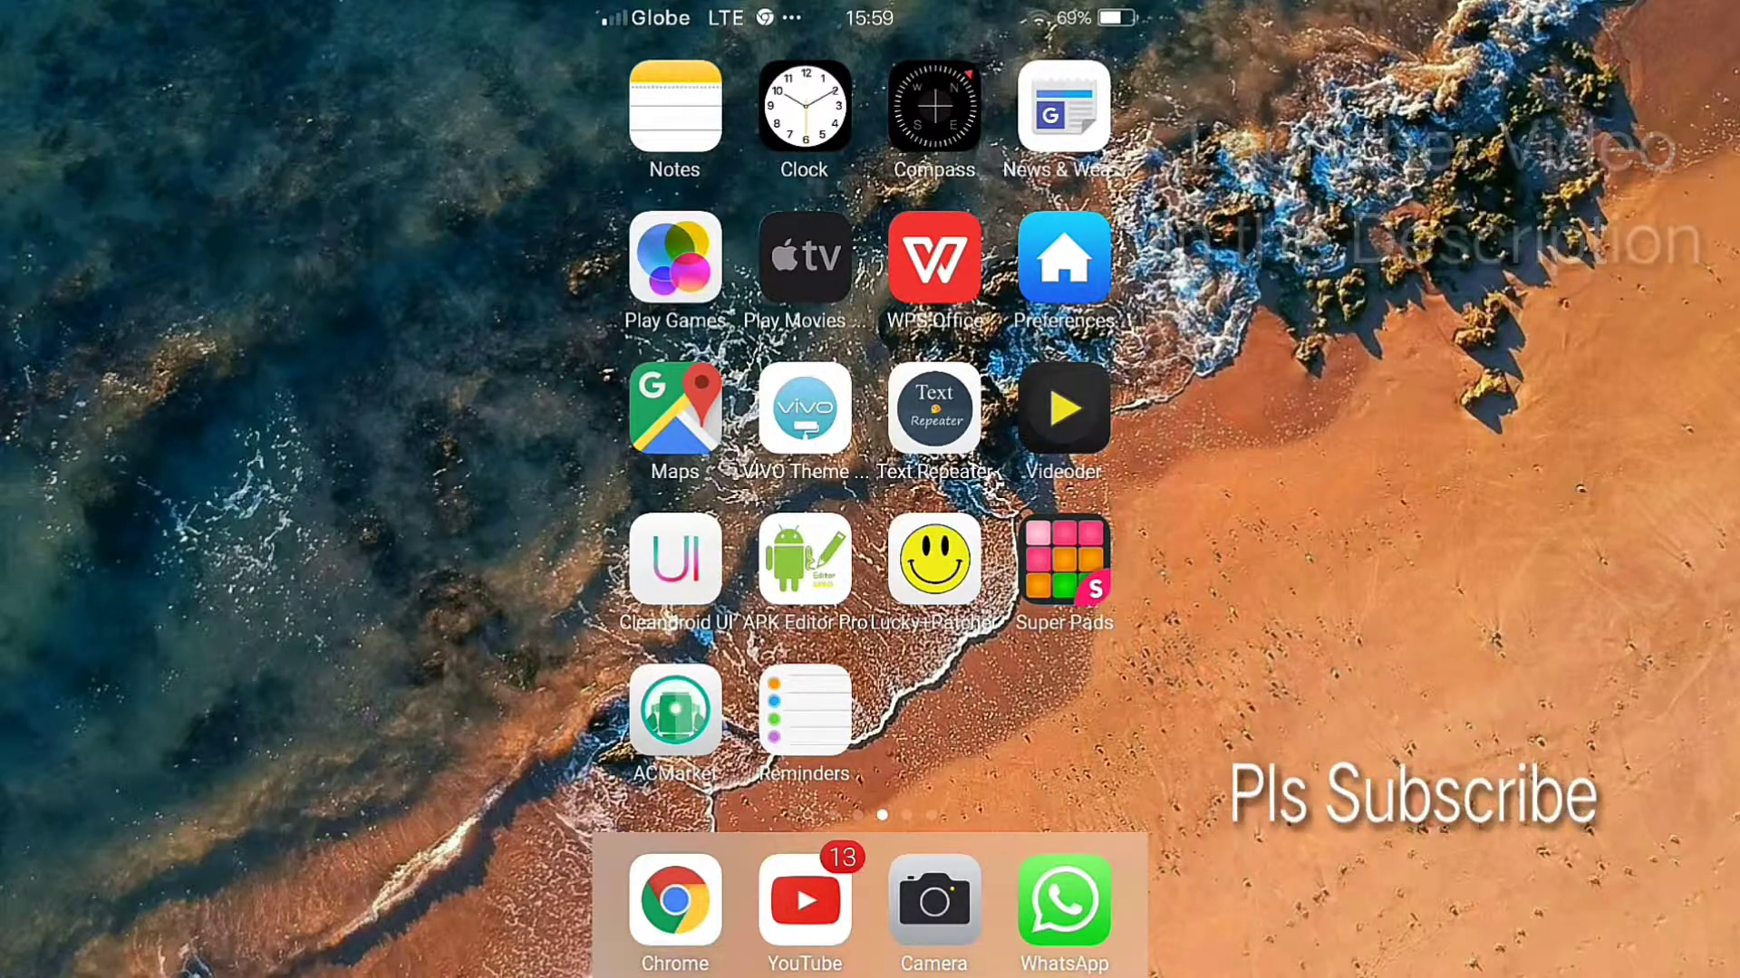
Open Reminders and add Milk as the first Shopping List item
click(803, 707)
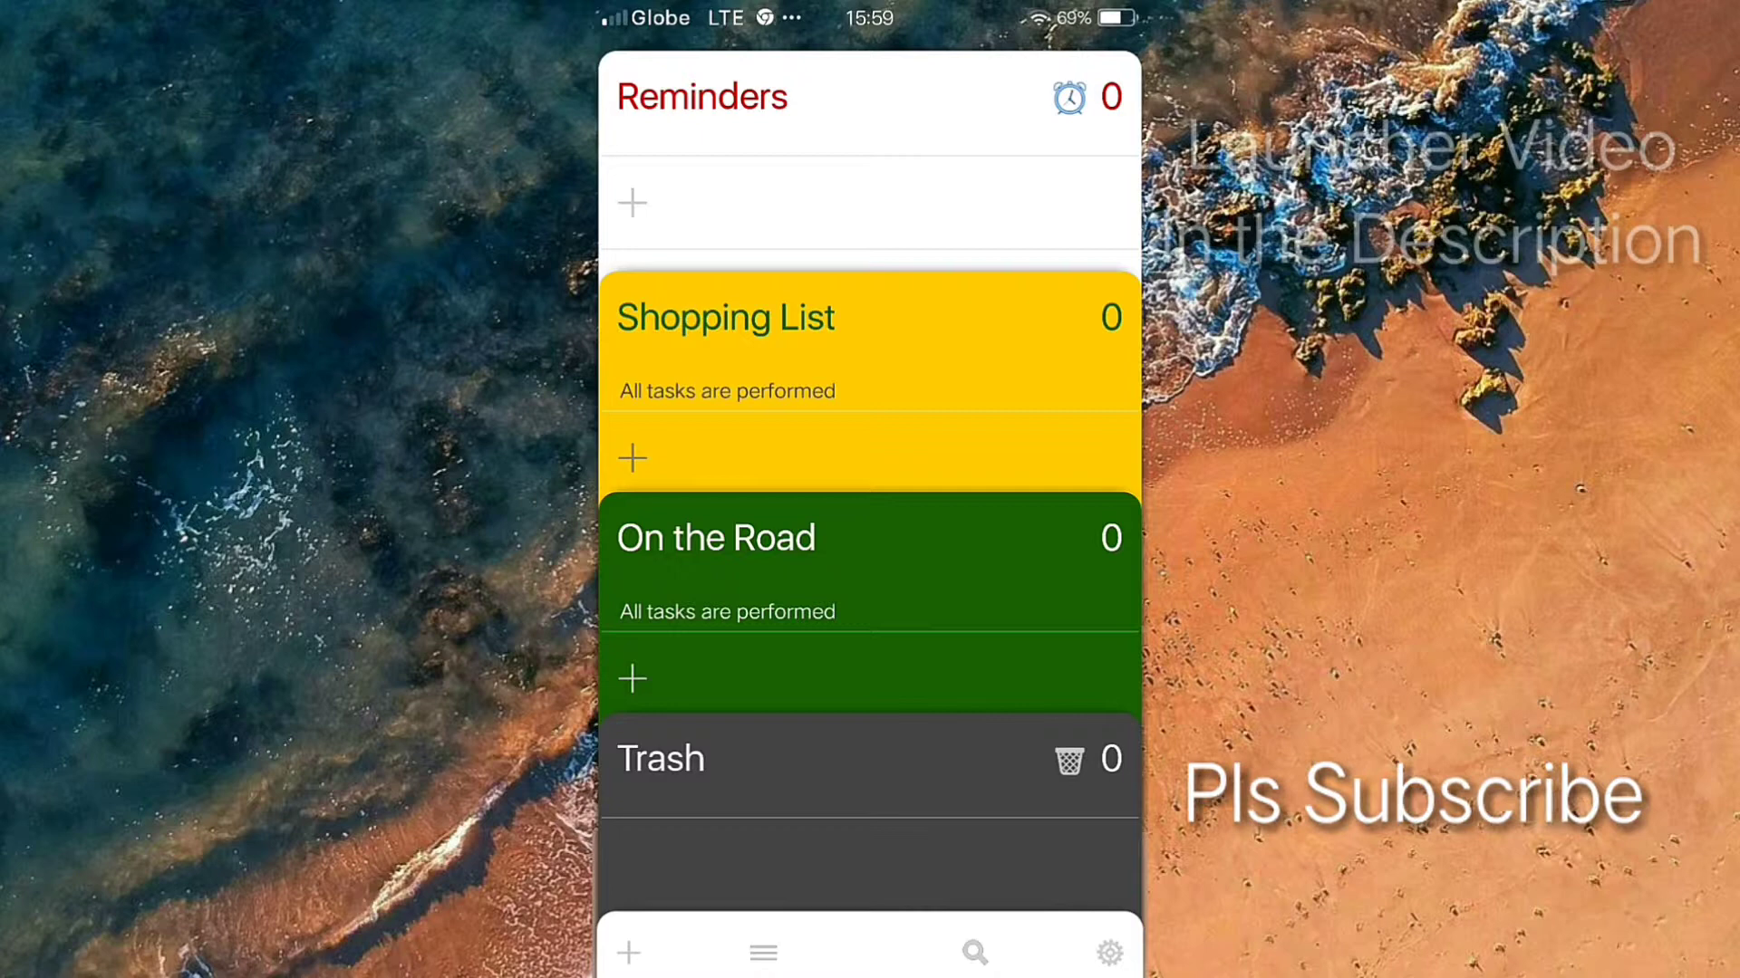
click(725, 317)
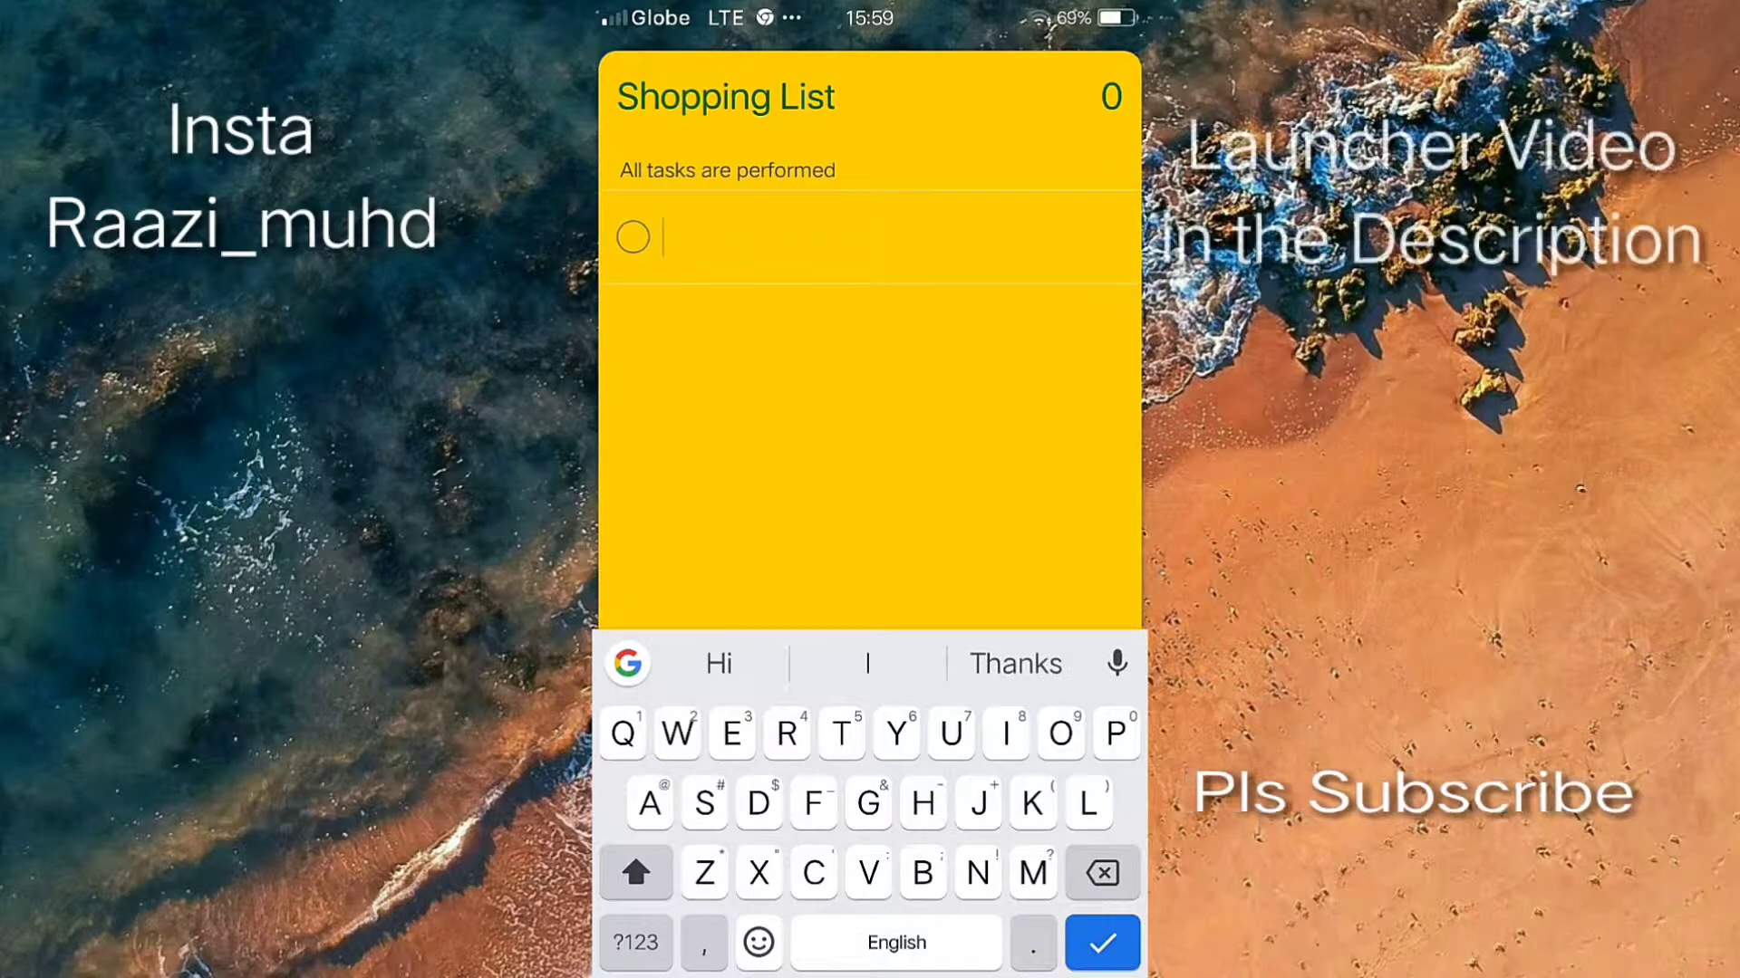
drag(1006, 734, 1033, 873)
drag(1088, 802, 1033, 803)
text(Milk)
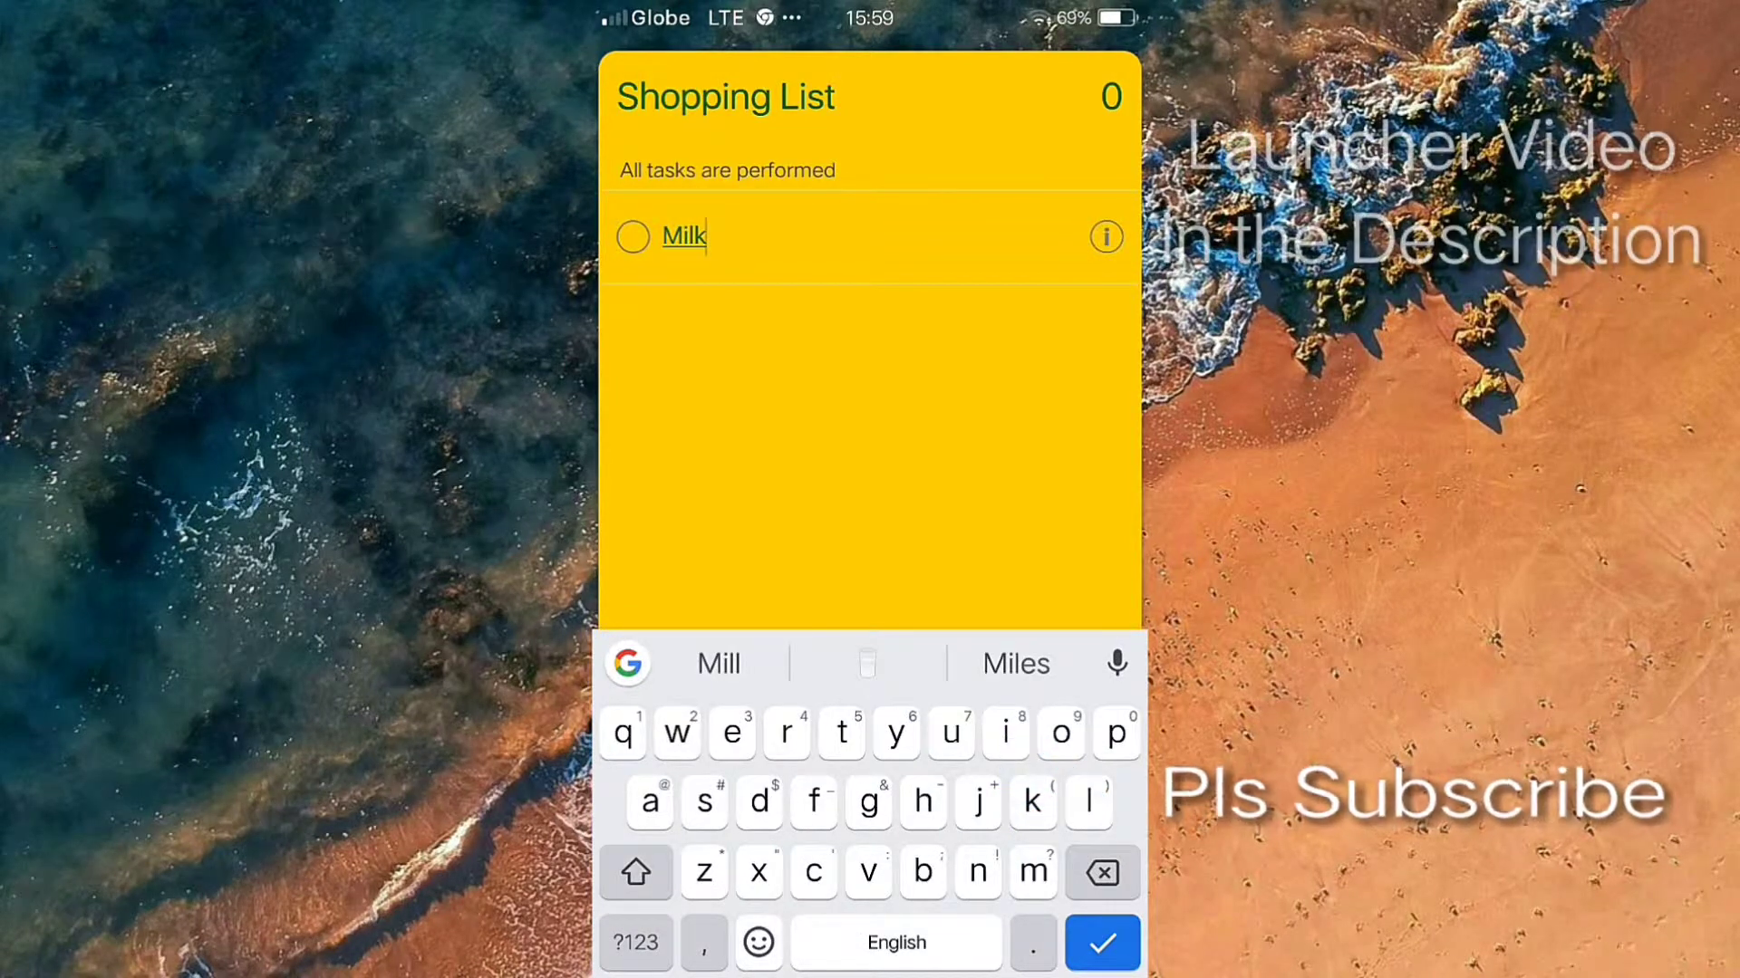
key(Return)
Add Egg as the second item, then go back to the lists overview
click(632, 329)
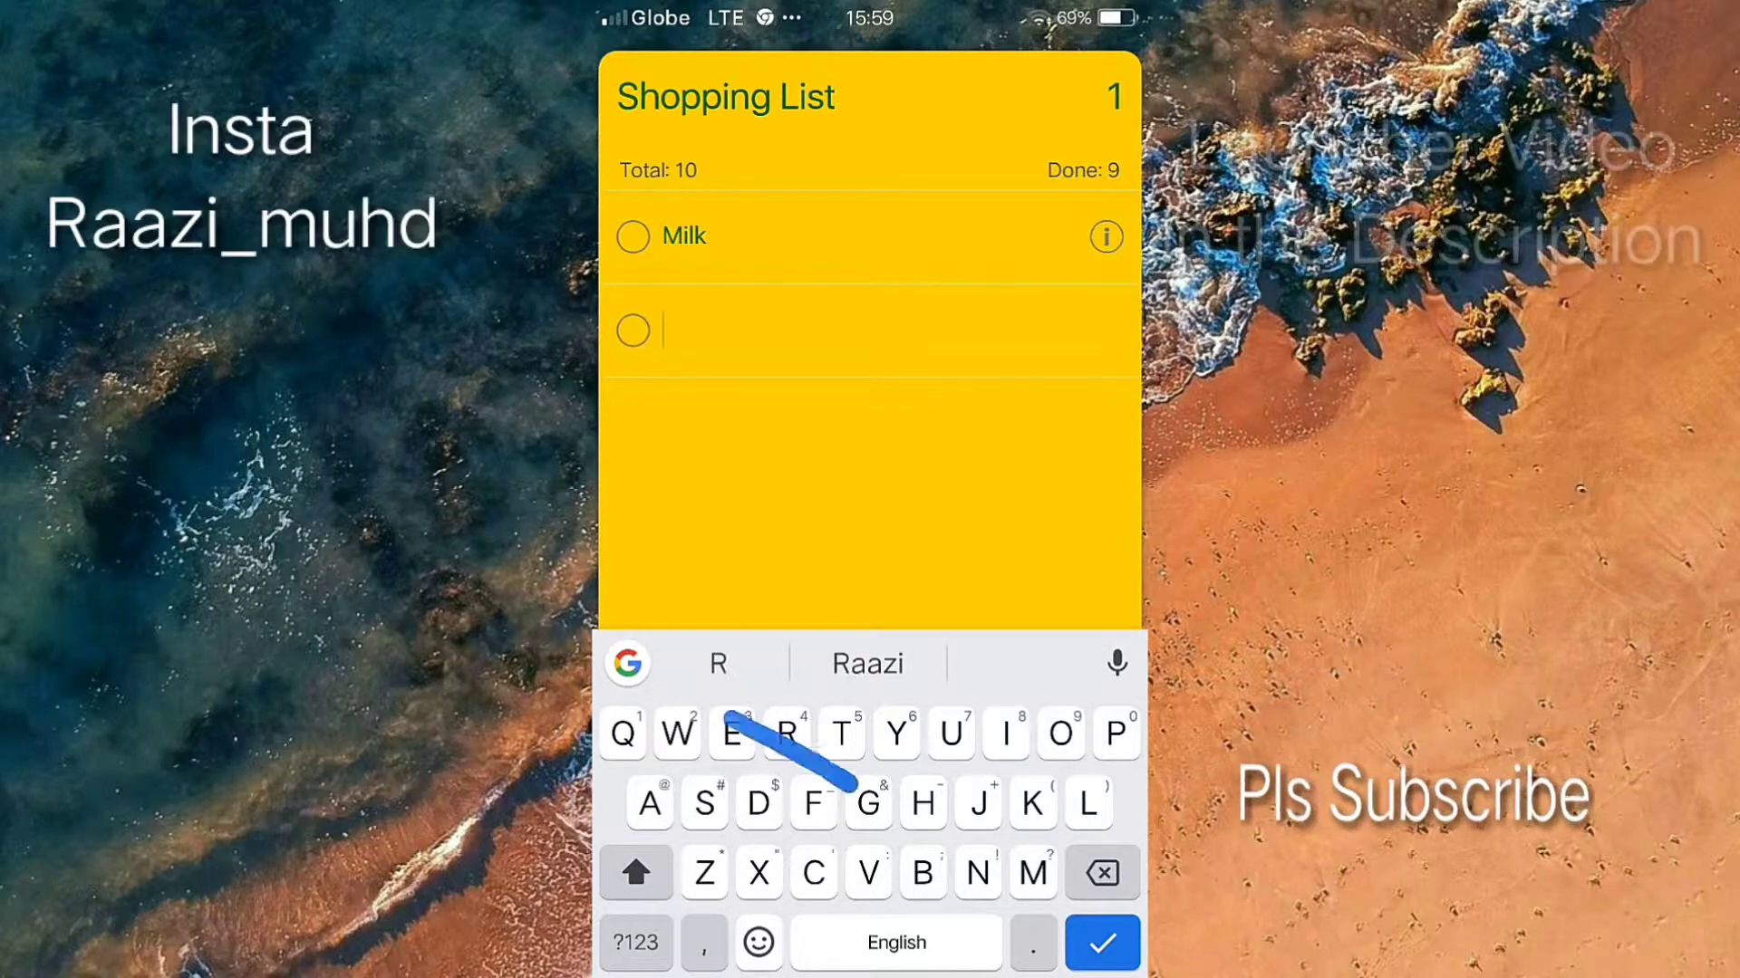
text(We)
key(BackSpace)
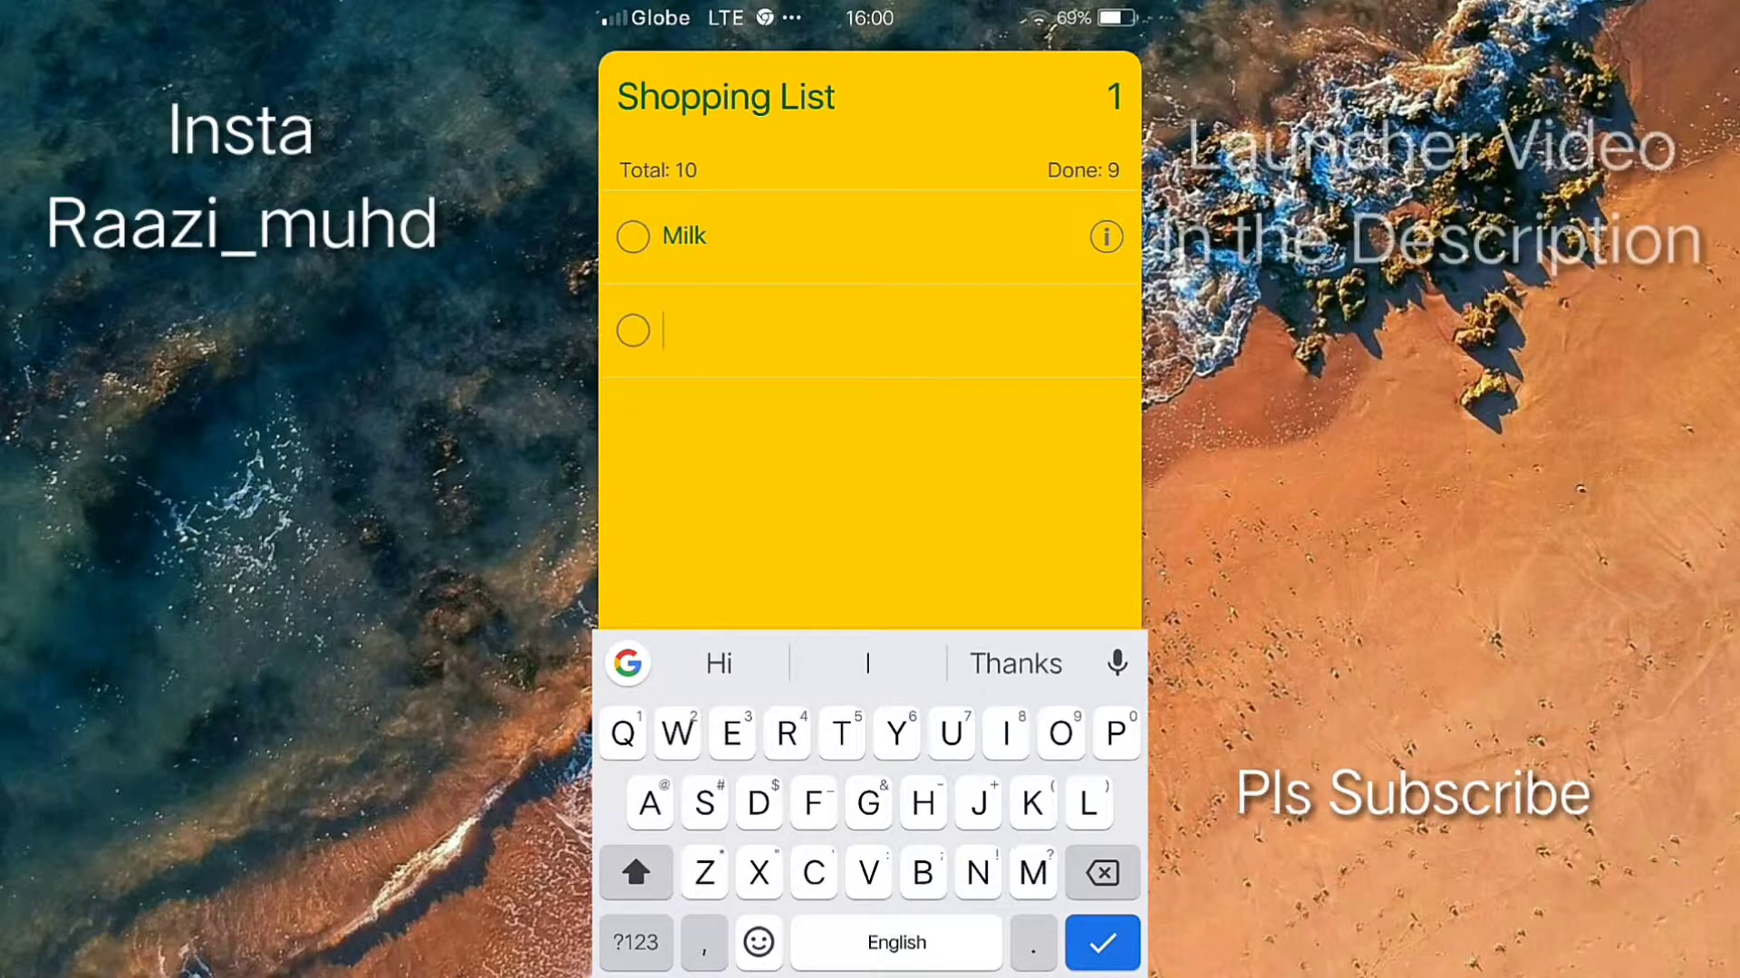
text(Egg)
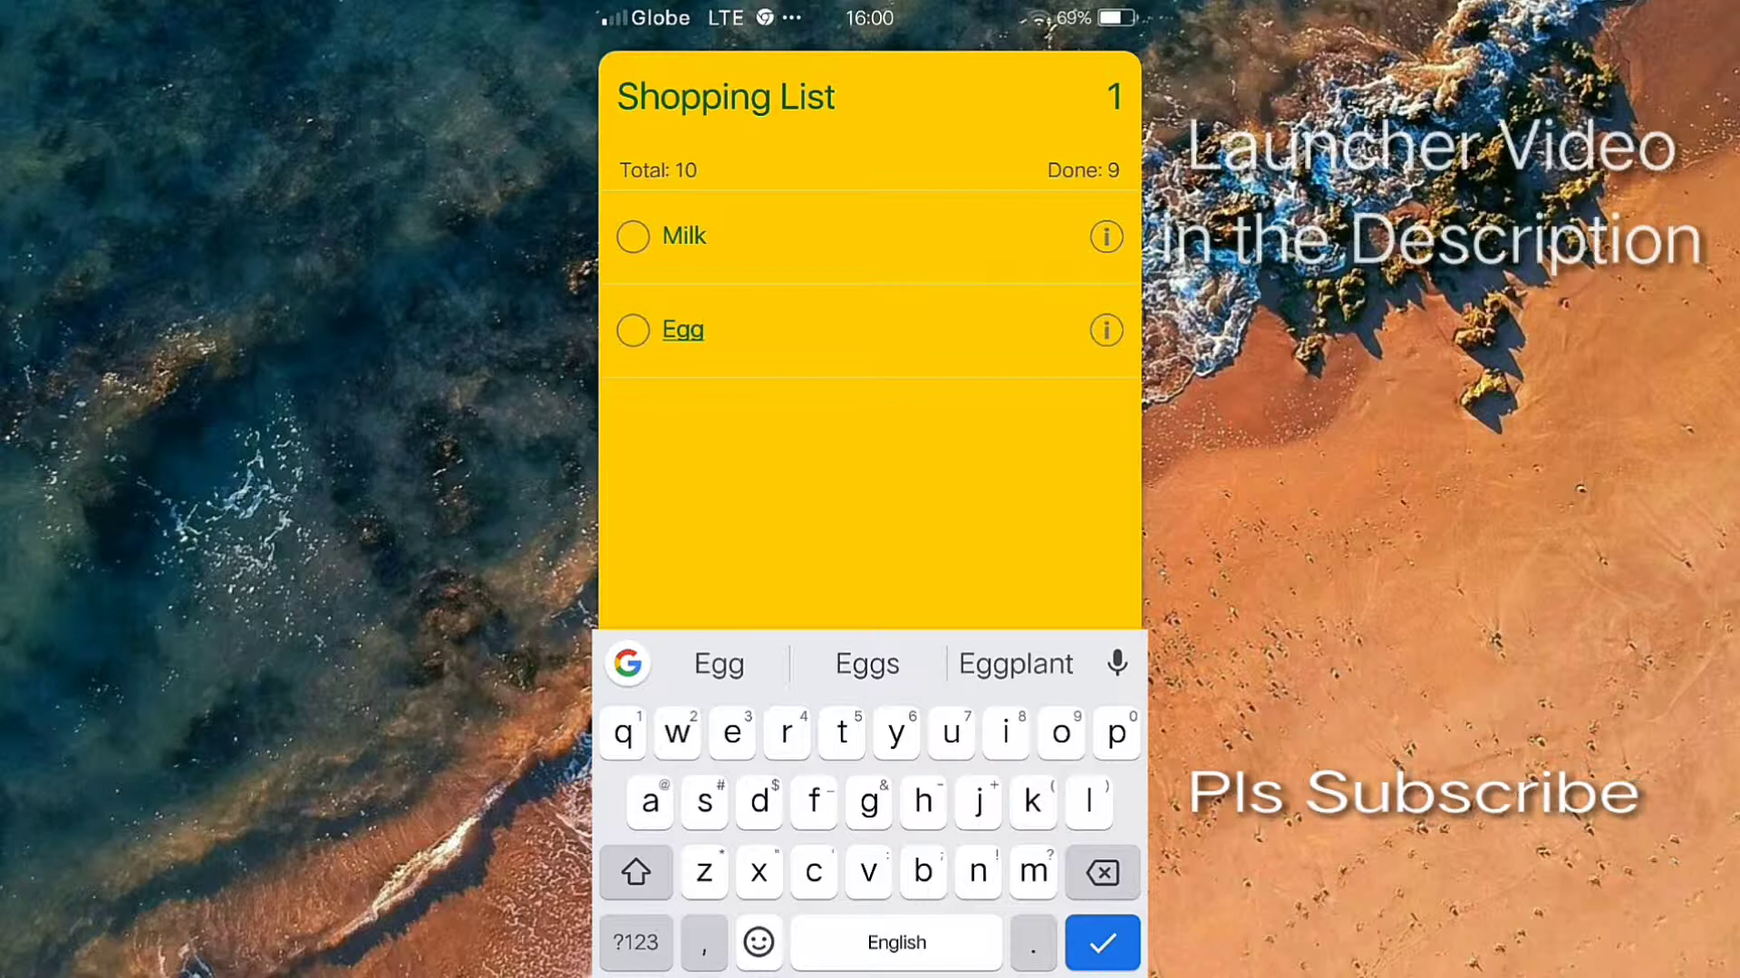
key(Return)
click(726, 97)
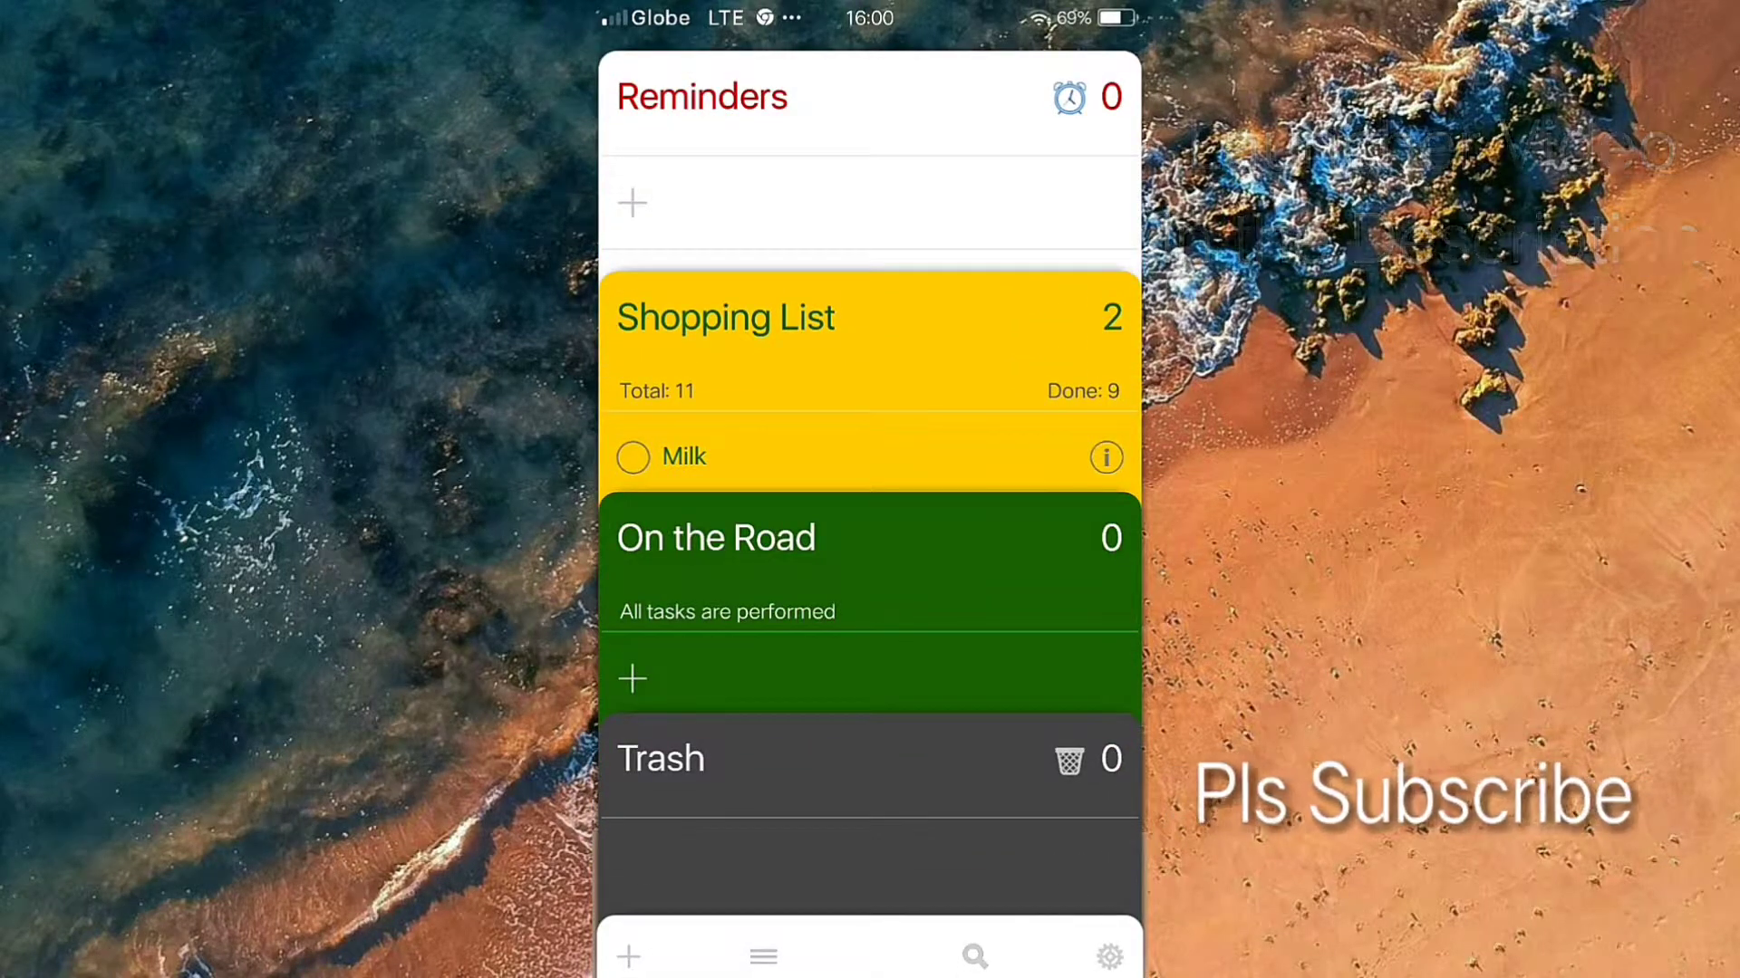
Add a new list with the red colour swatch and confirm it
click(627, 957)
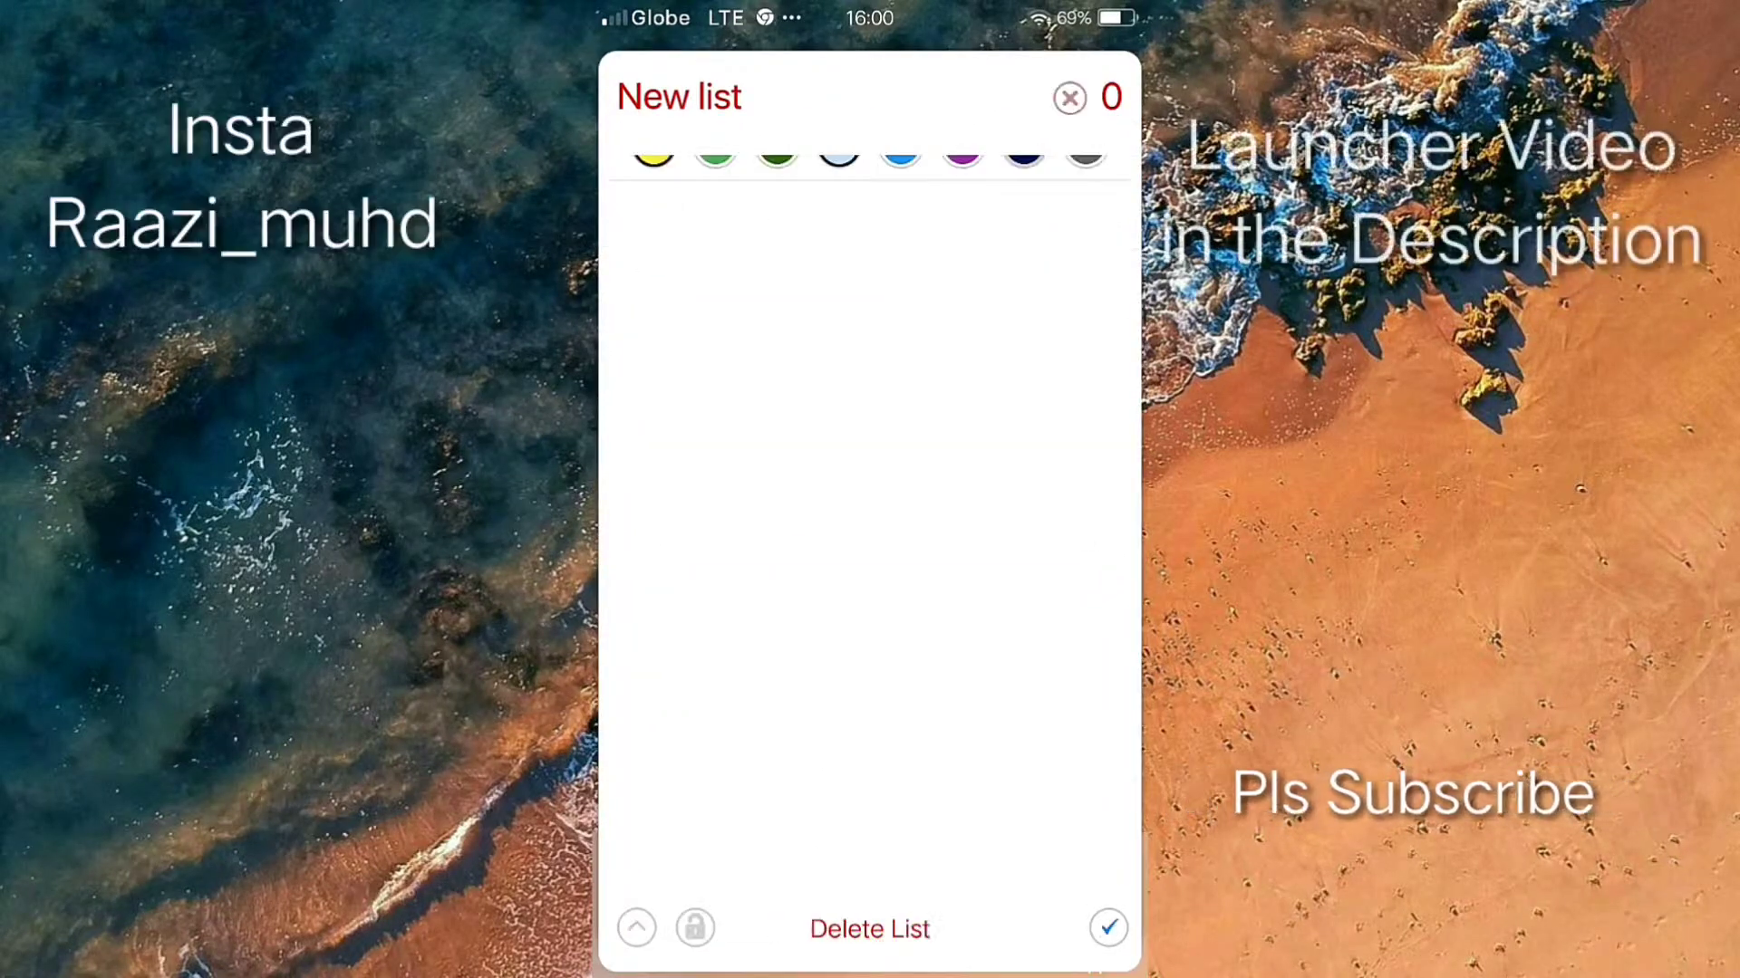
click(1024, 258)
click(1084, 190)
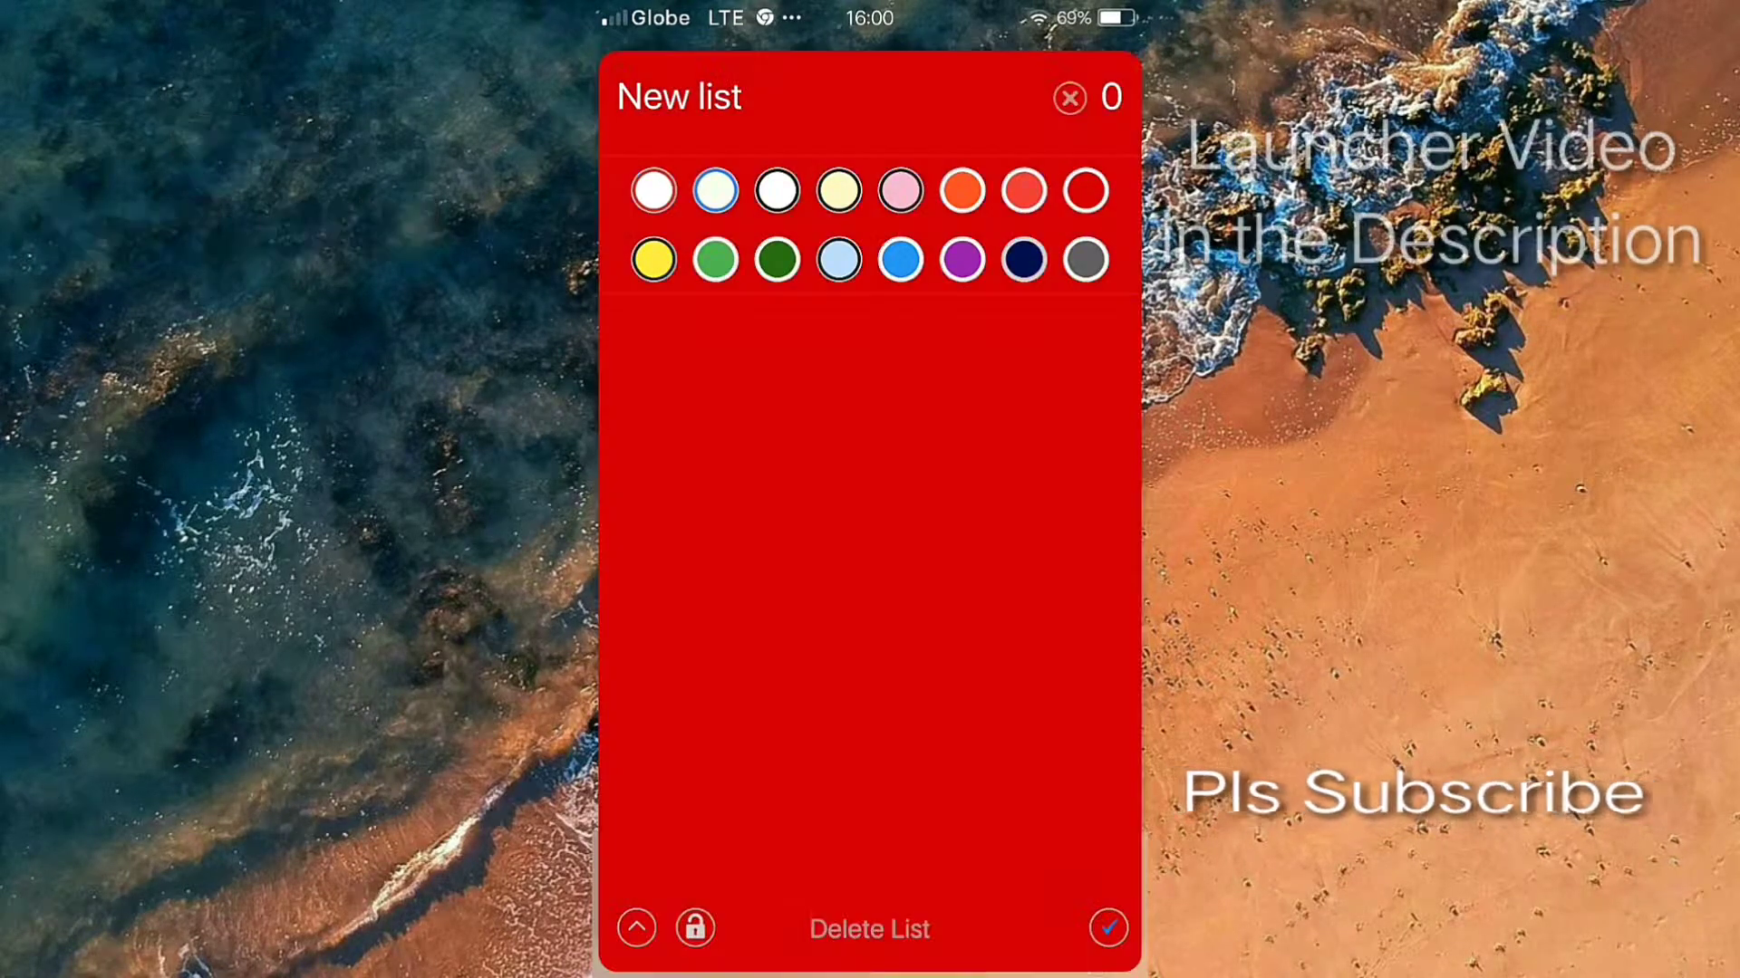
click(1108, 928)
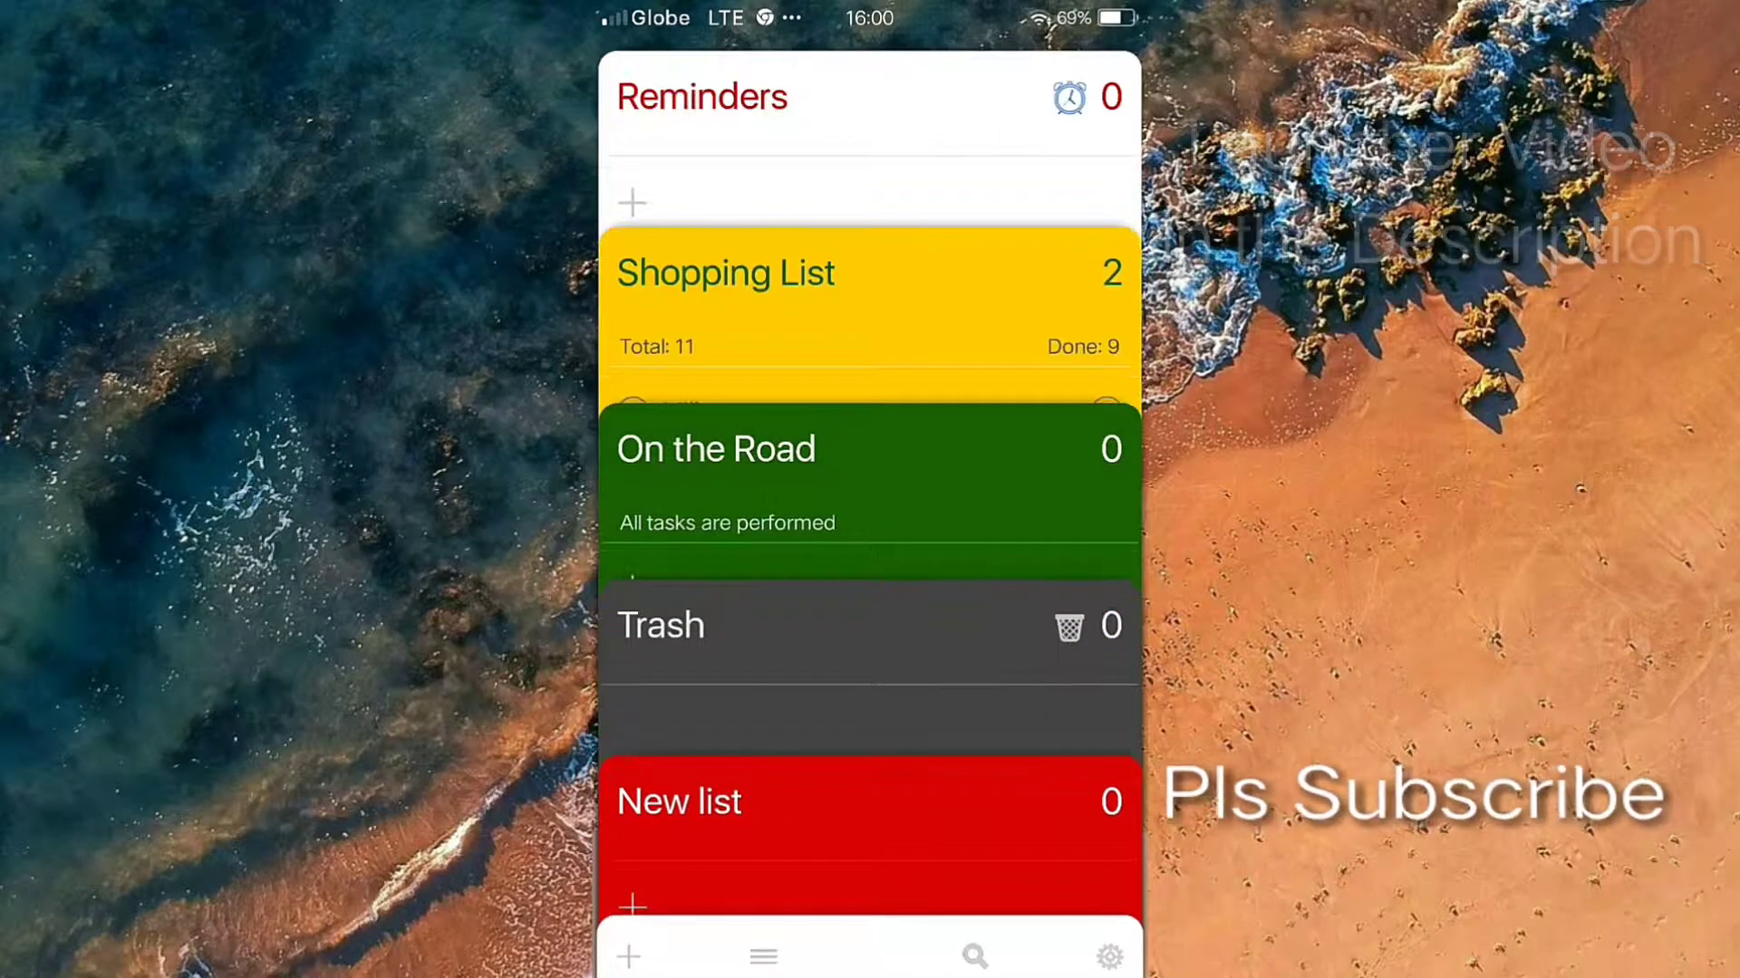
In Settings, allow contacts access and turn on Missed call reminders
click(1108, 957)
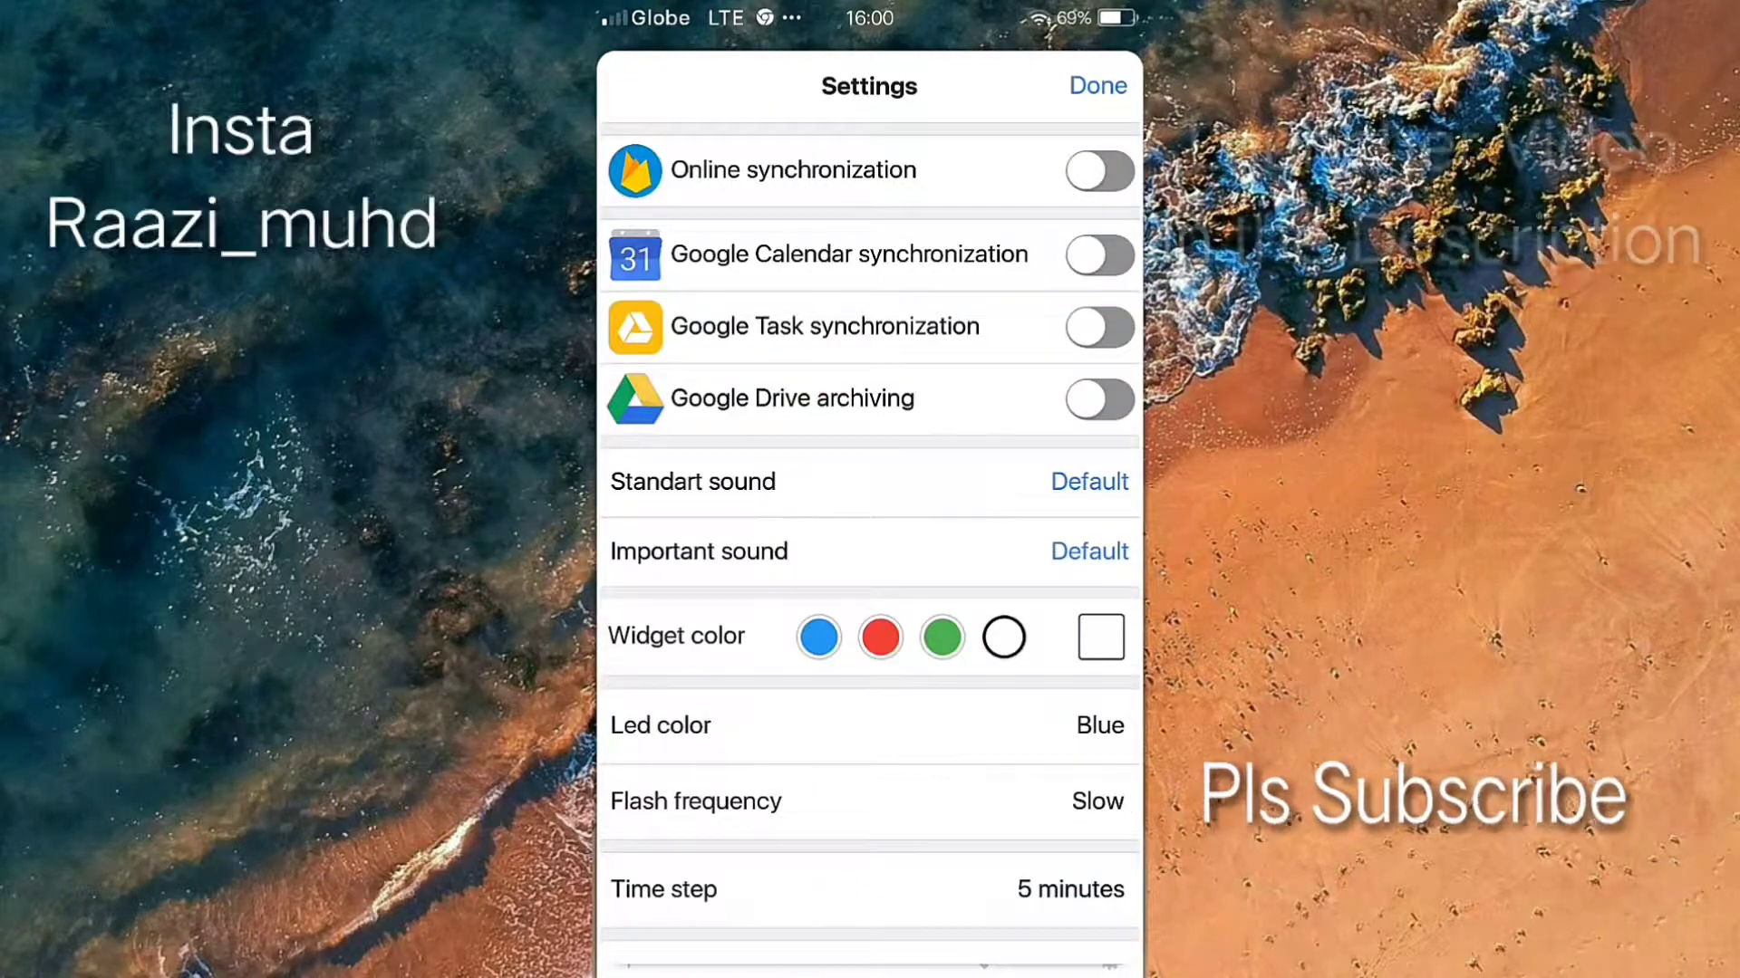
scroll(871, 544, down, 3)
scroll(870, 543, down, 5)
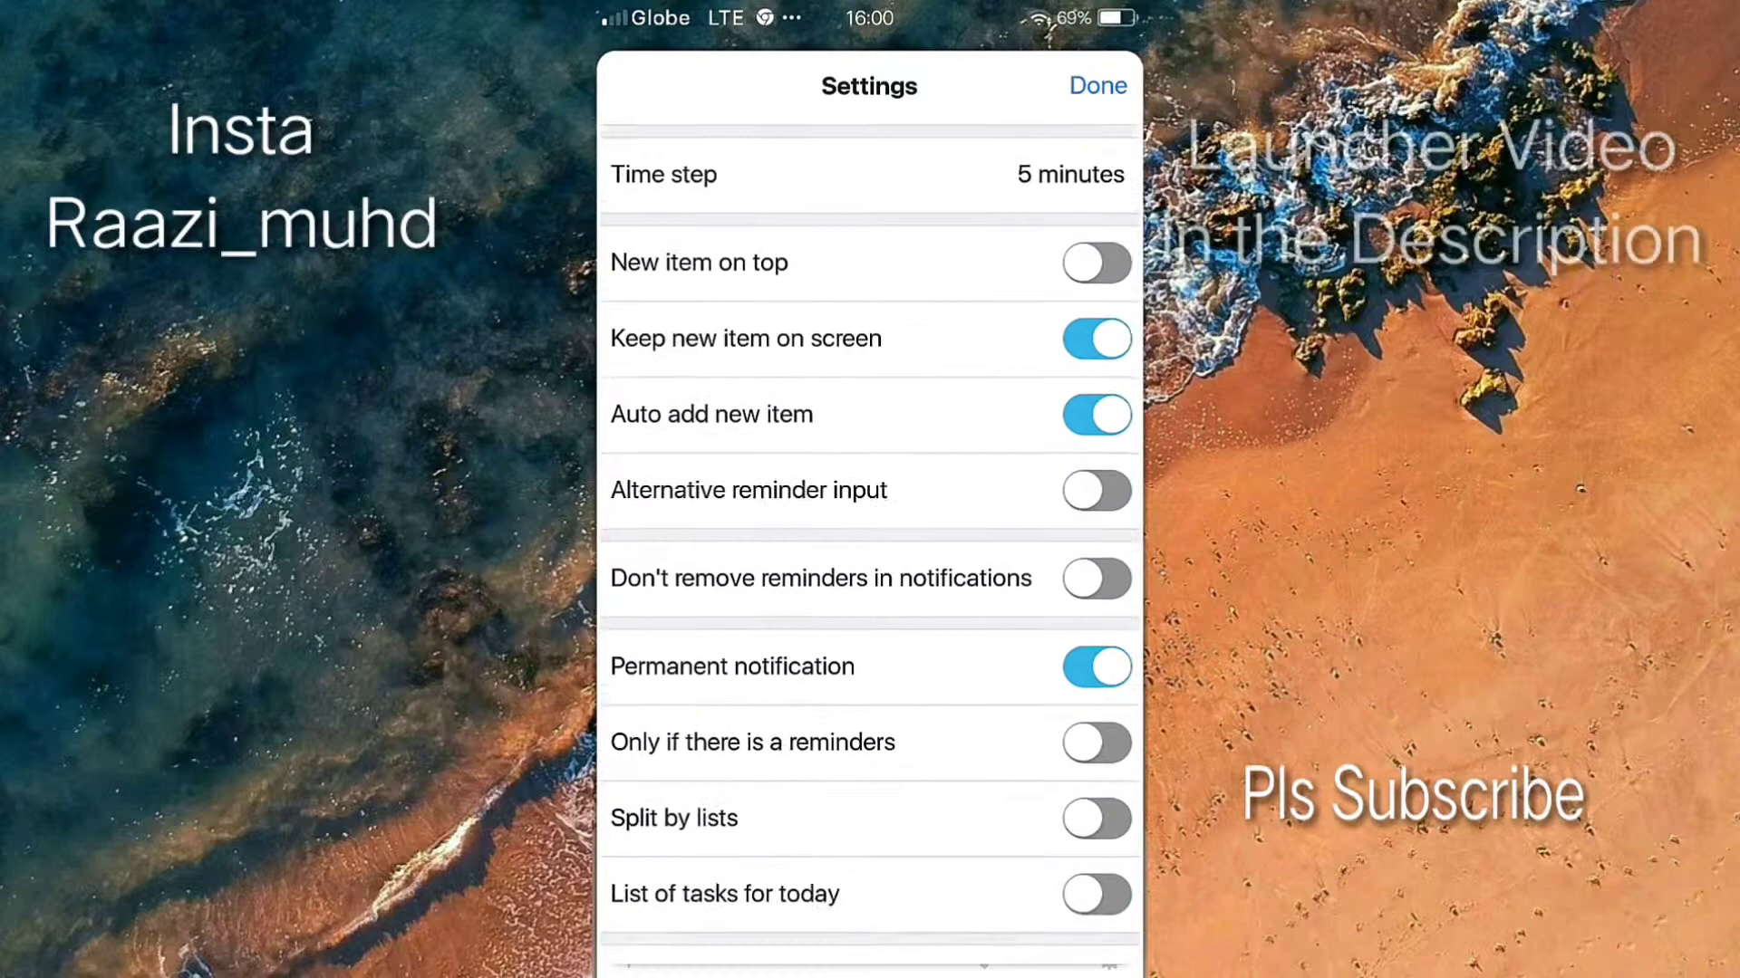
scroll(870, 544, down, 2)
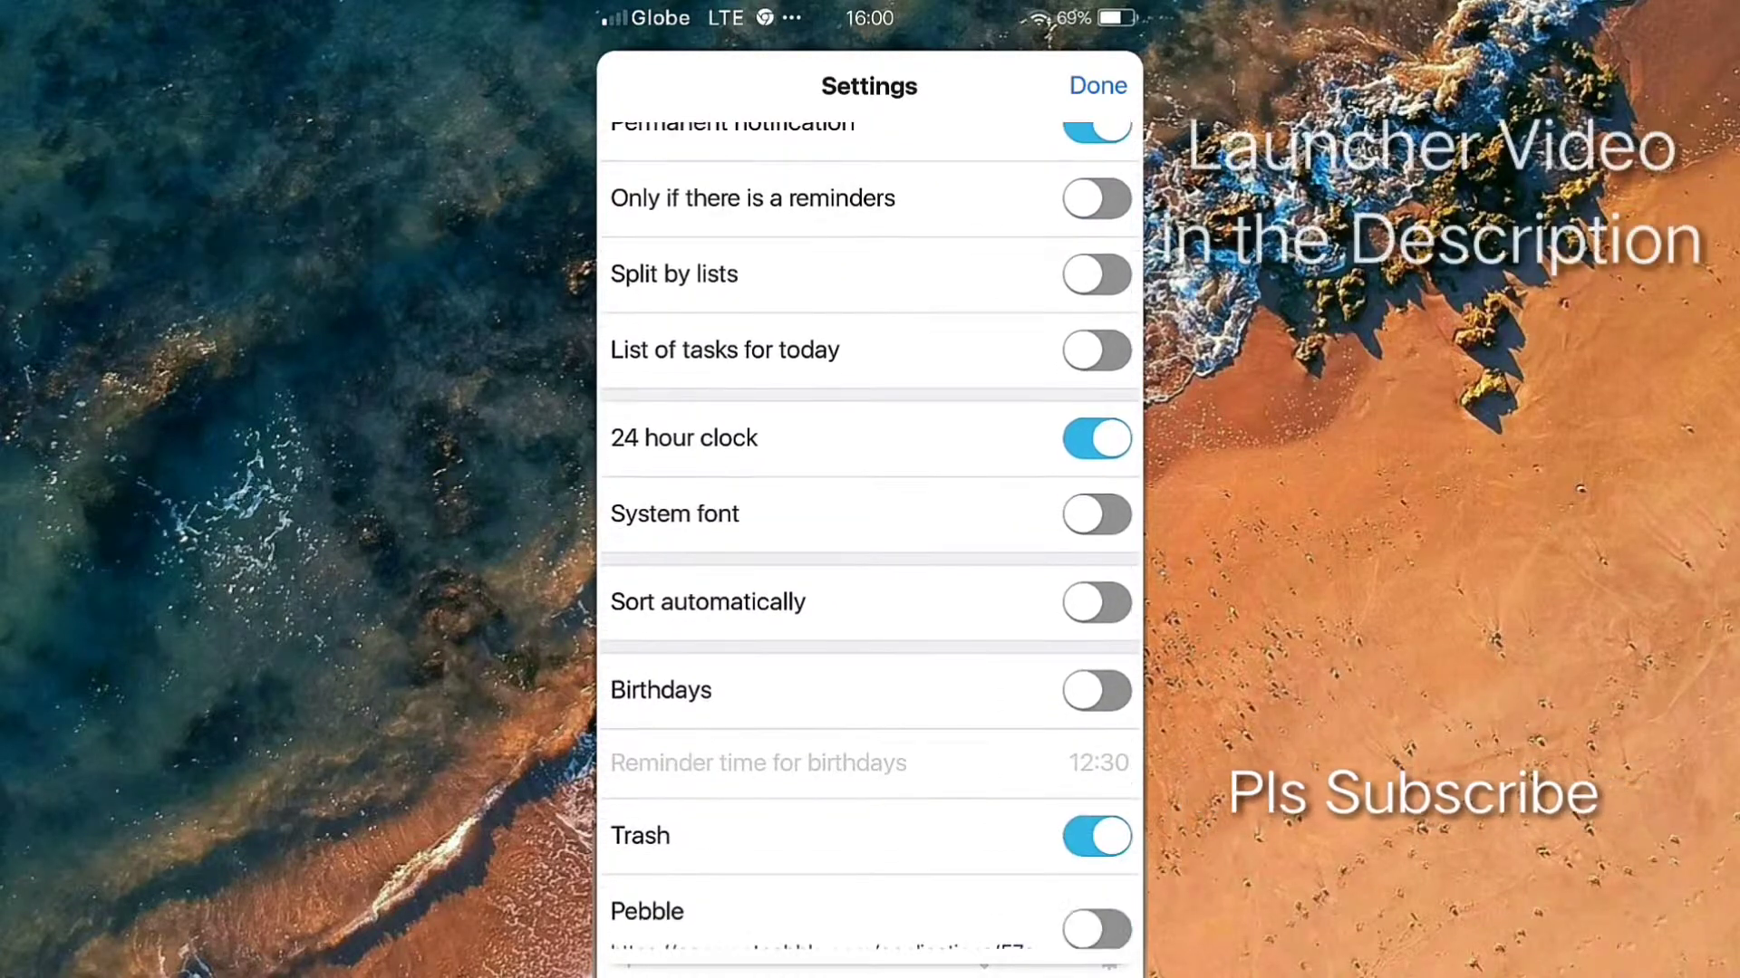
scroll(870, 544, down, 2)
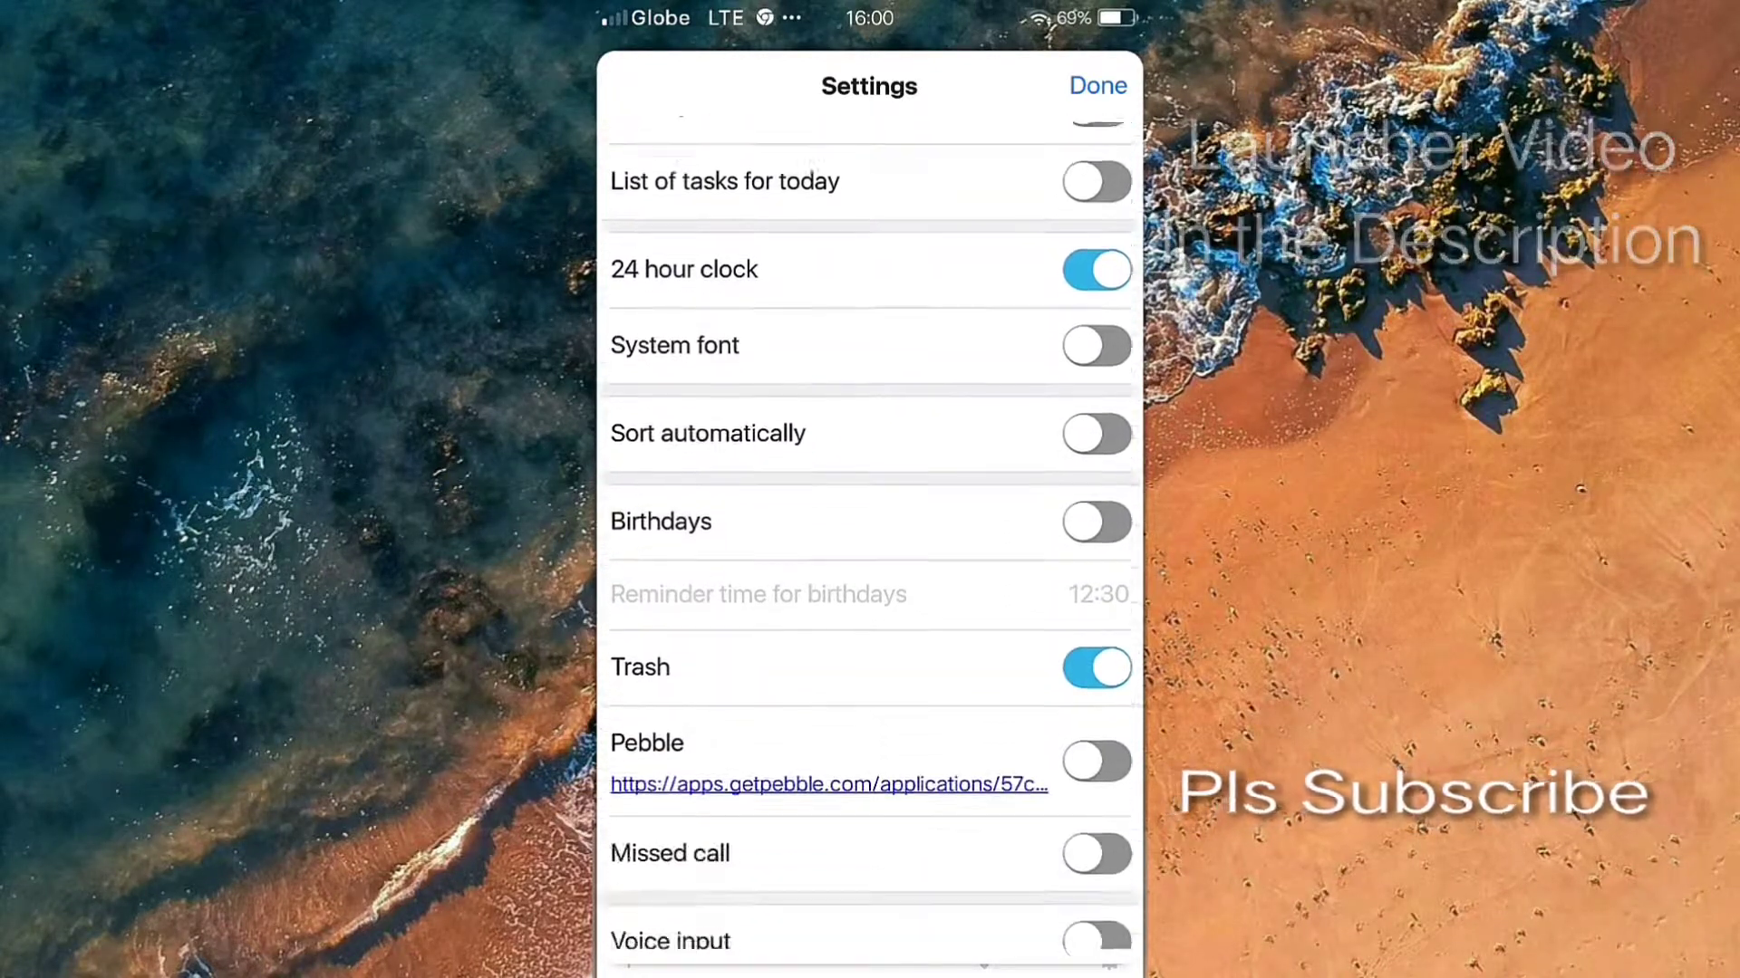
scroll(870, 544, down, 2)
scroll(870, 544, down, 1)
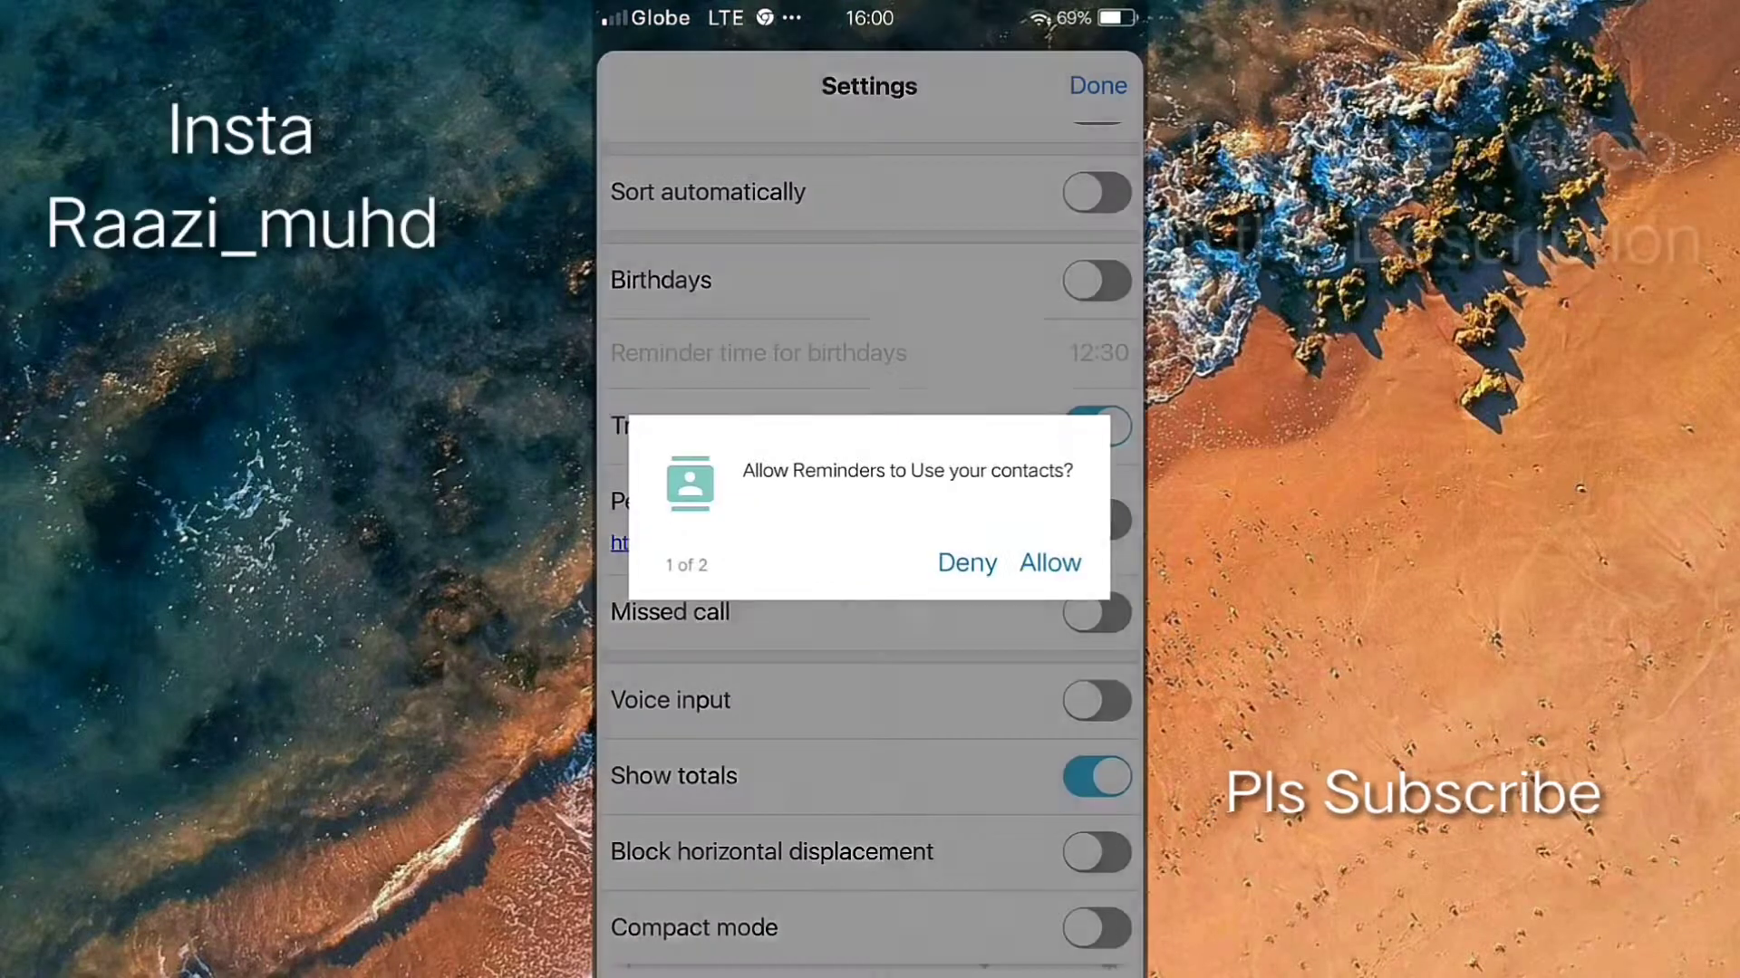
click(1048, 562)
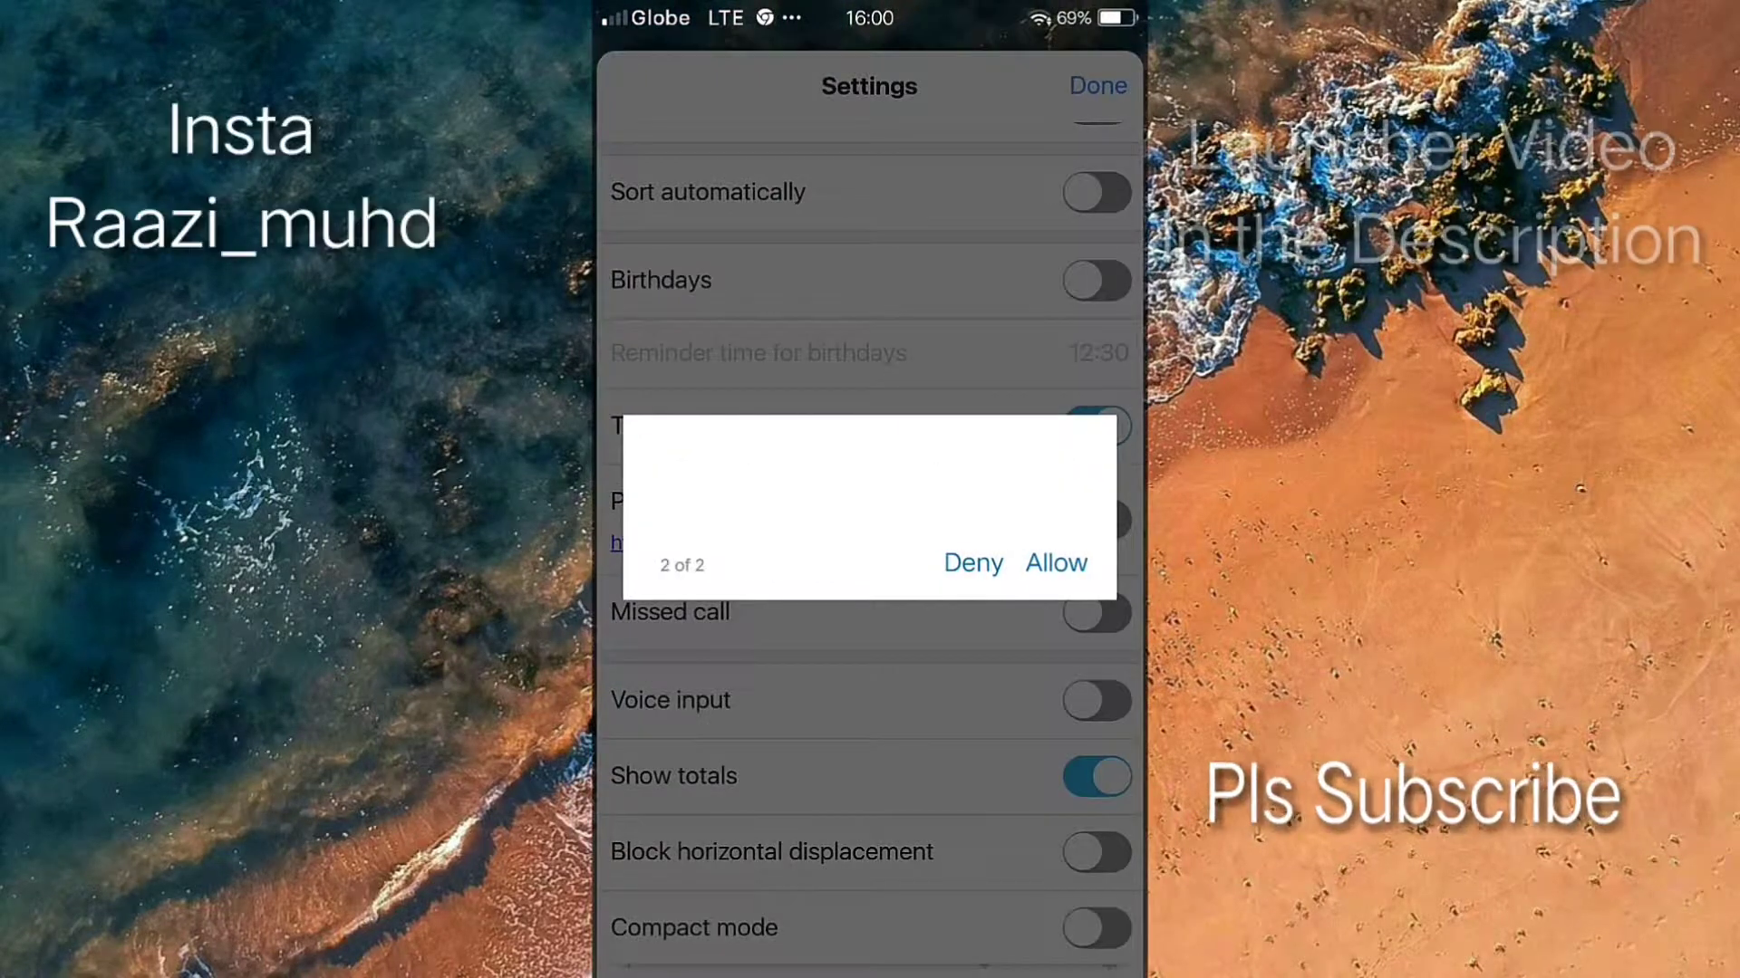
click(1047, 562)
click(1096, 611)
scroll(870, 544, down, 1)
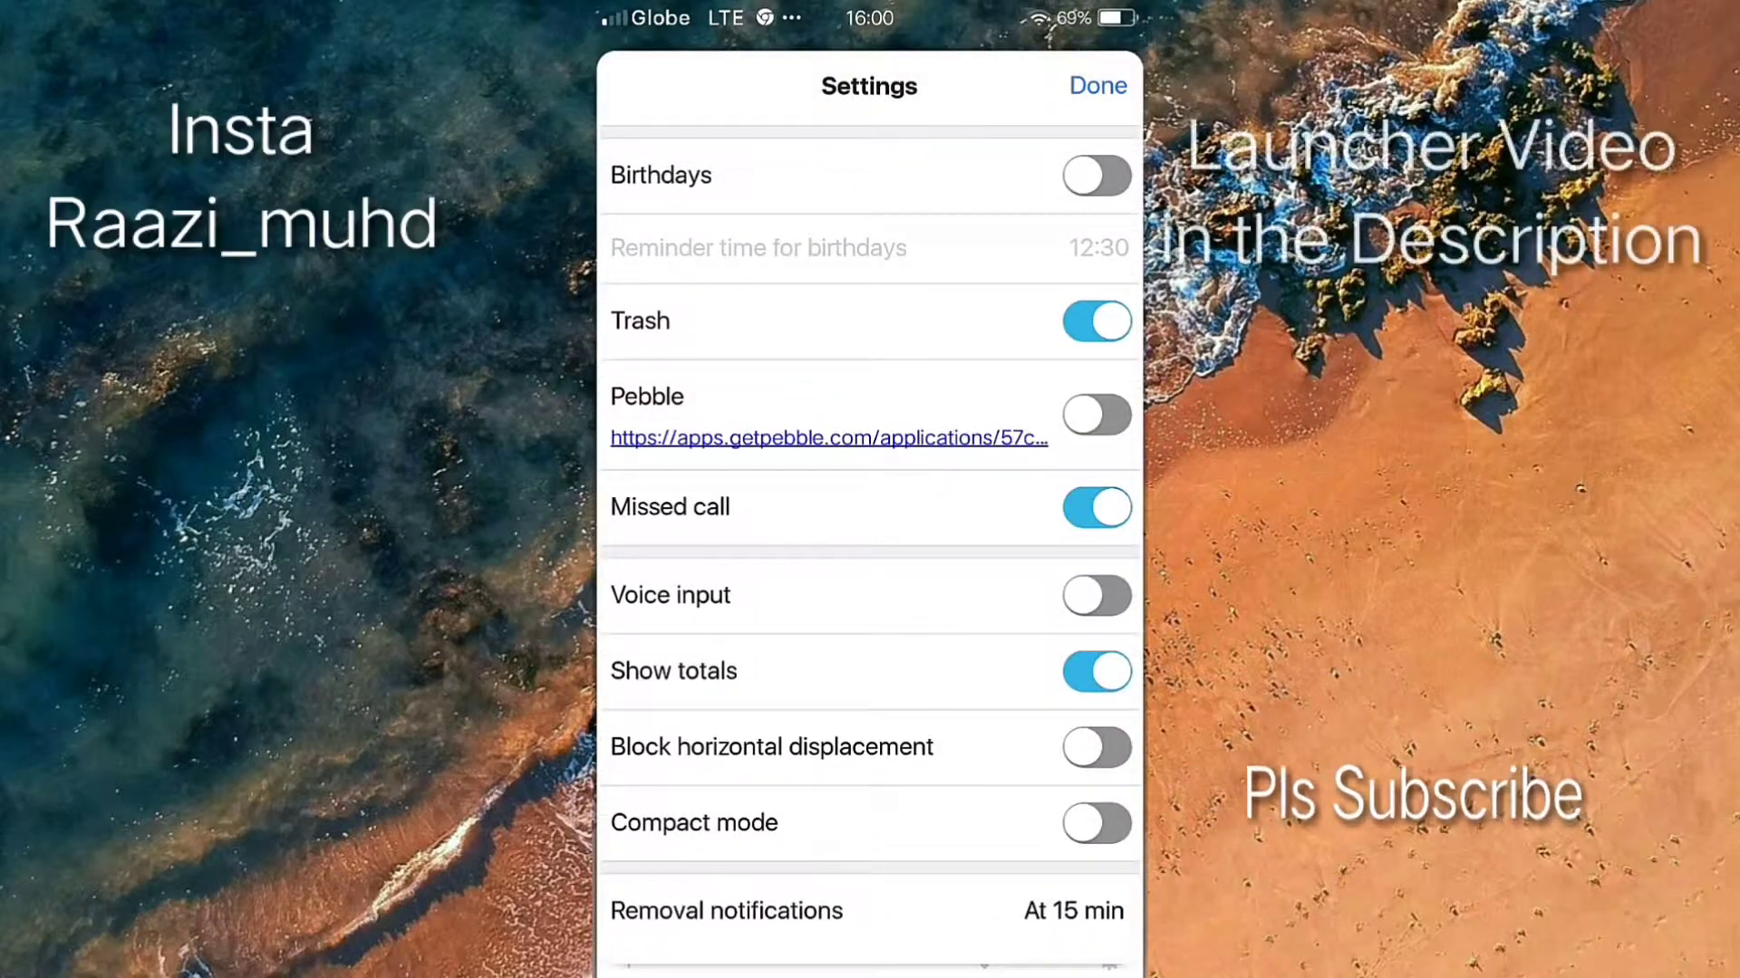
Turn on Voice input with audio permission allowed, and turn on Birthdays
click(1097, 595)
click(1033, 563)
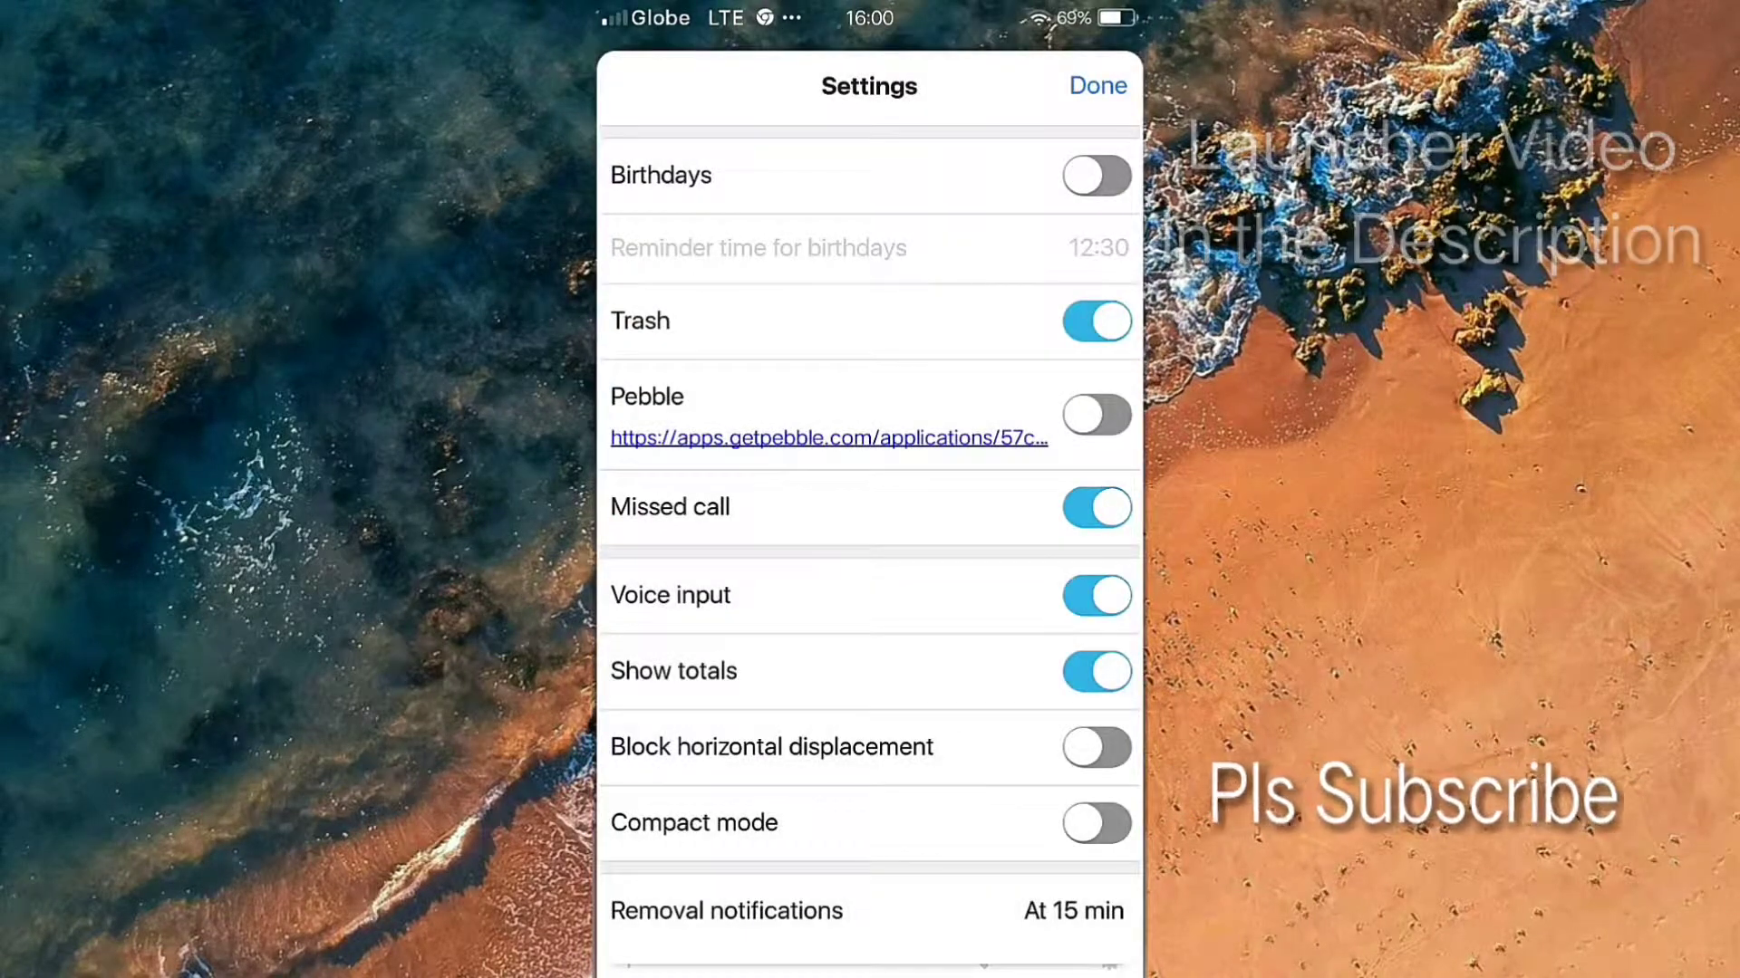
scroll(871, 545, up, 10)
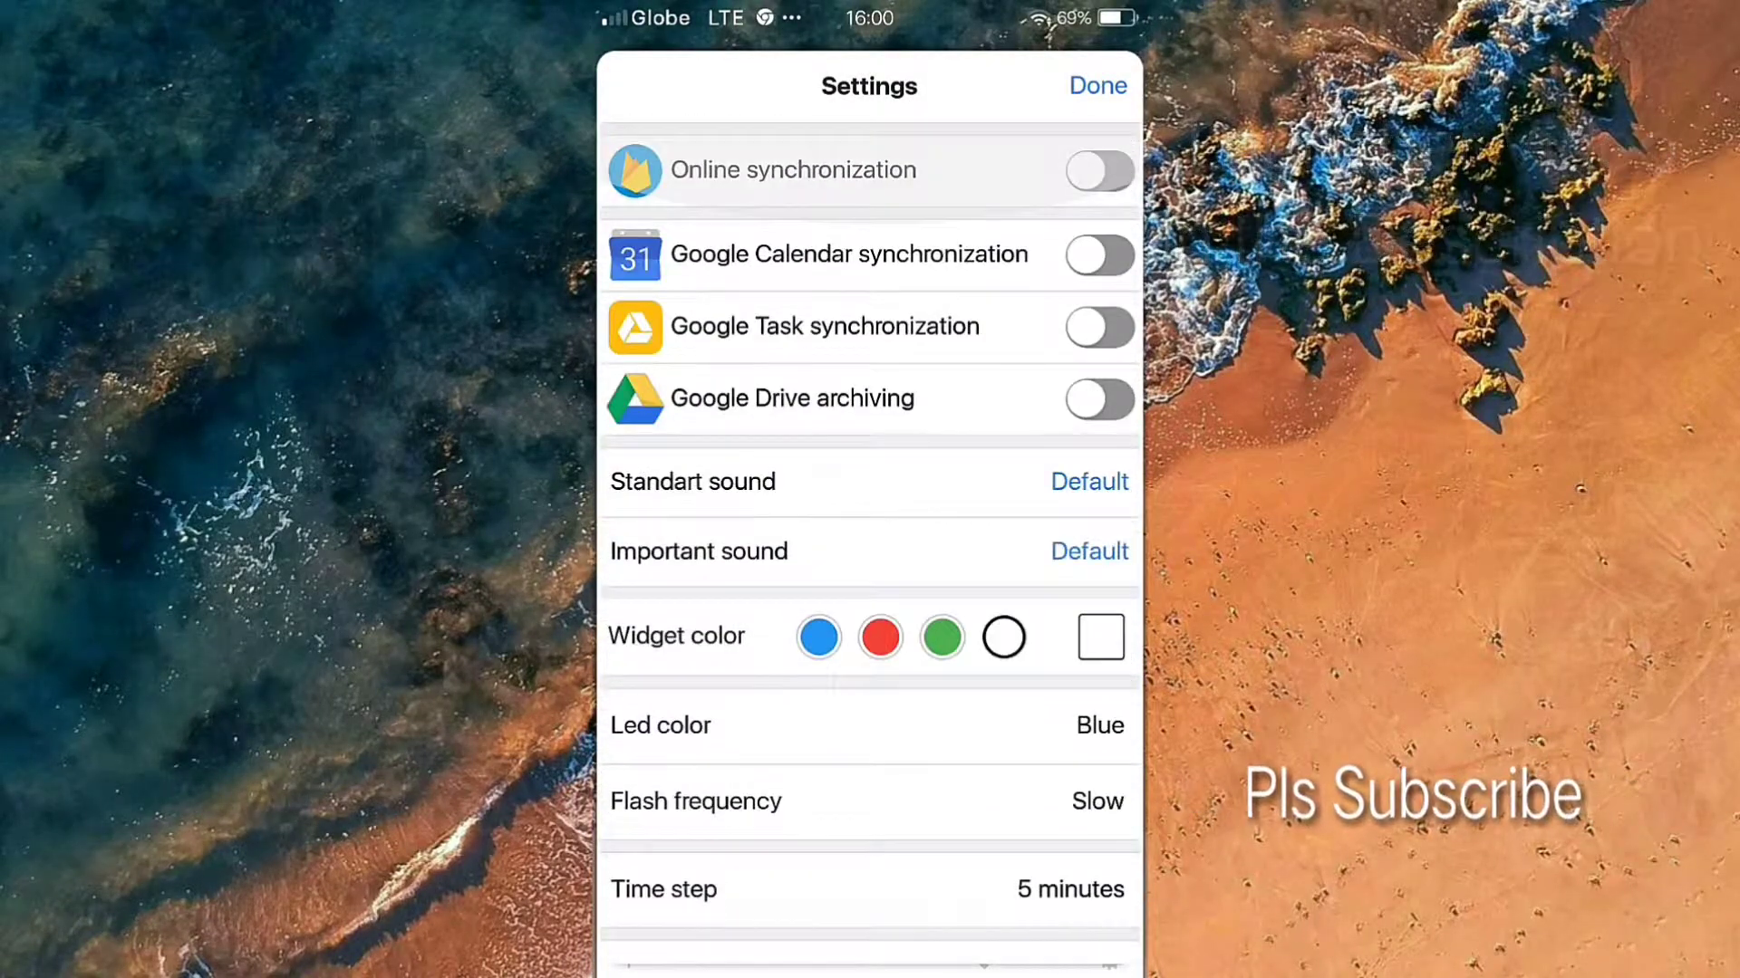
scroll(870, 545, down, 5)
scroll(869, 544, down, 5)
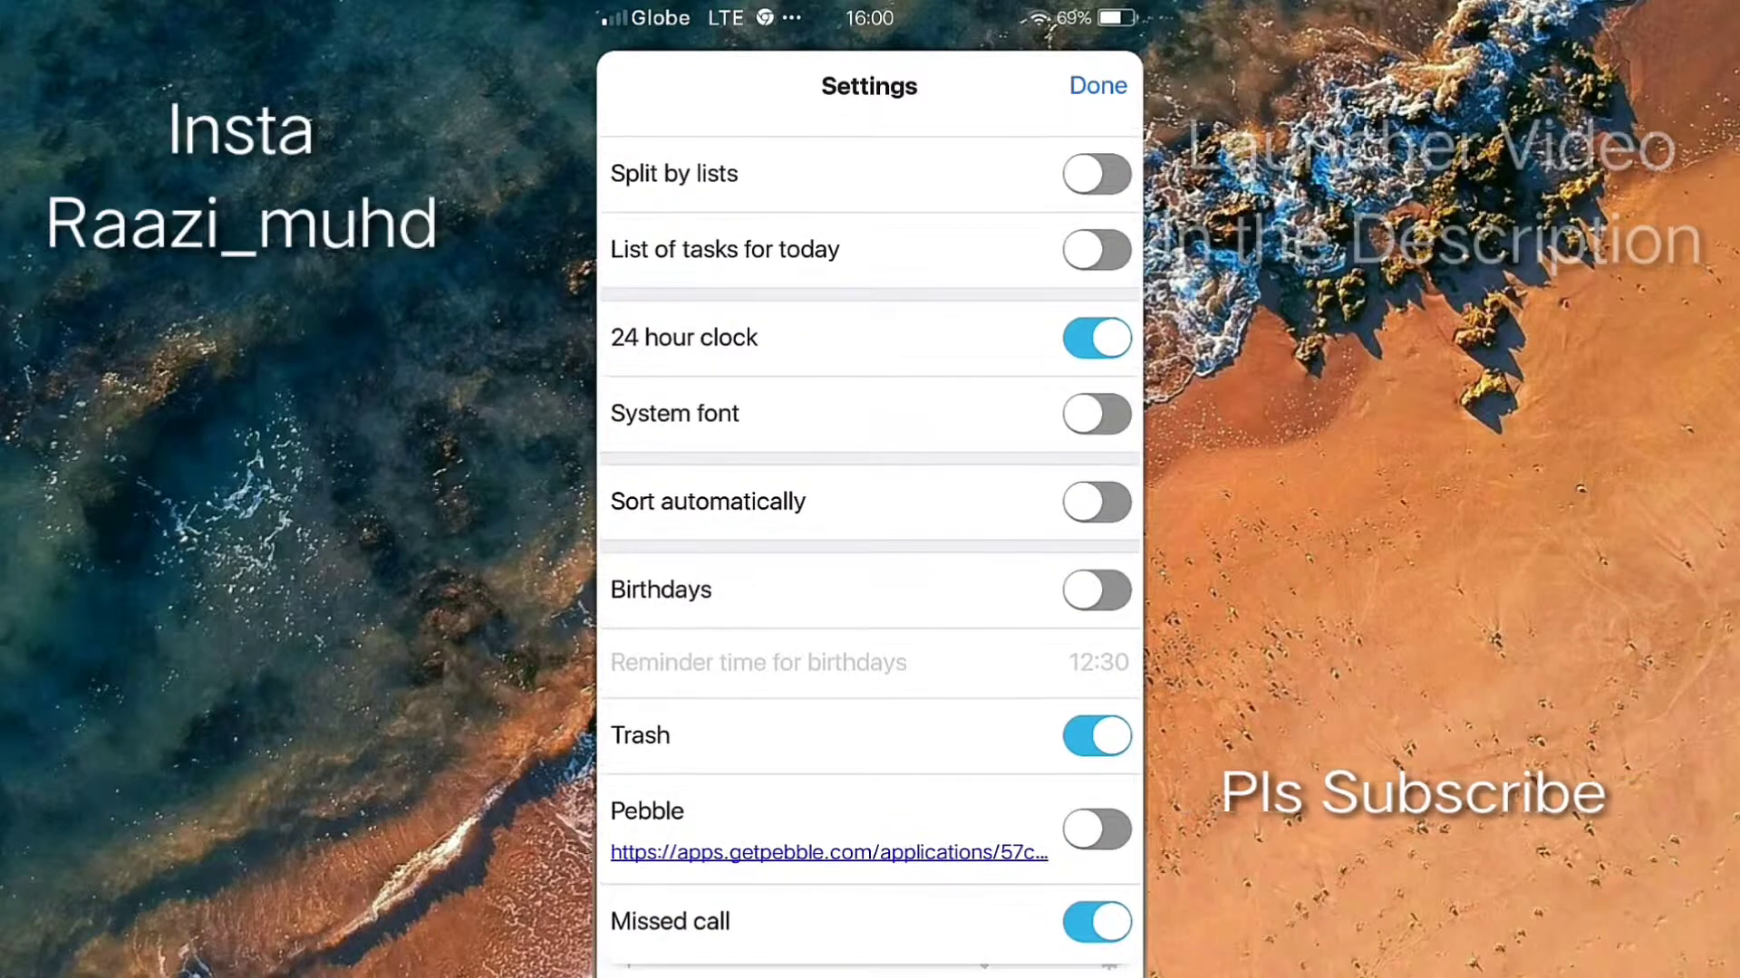
click(1097, 591)
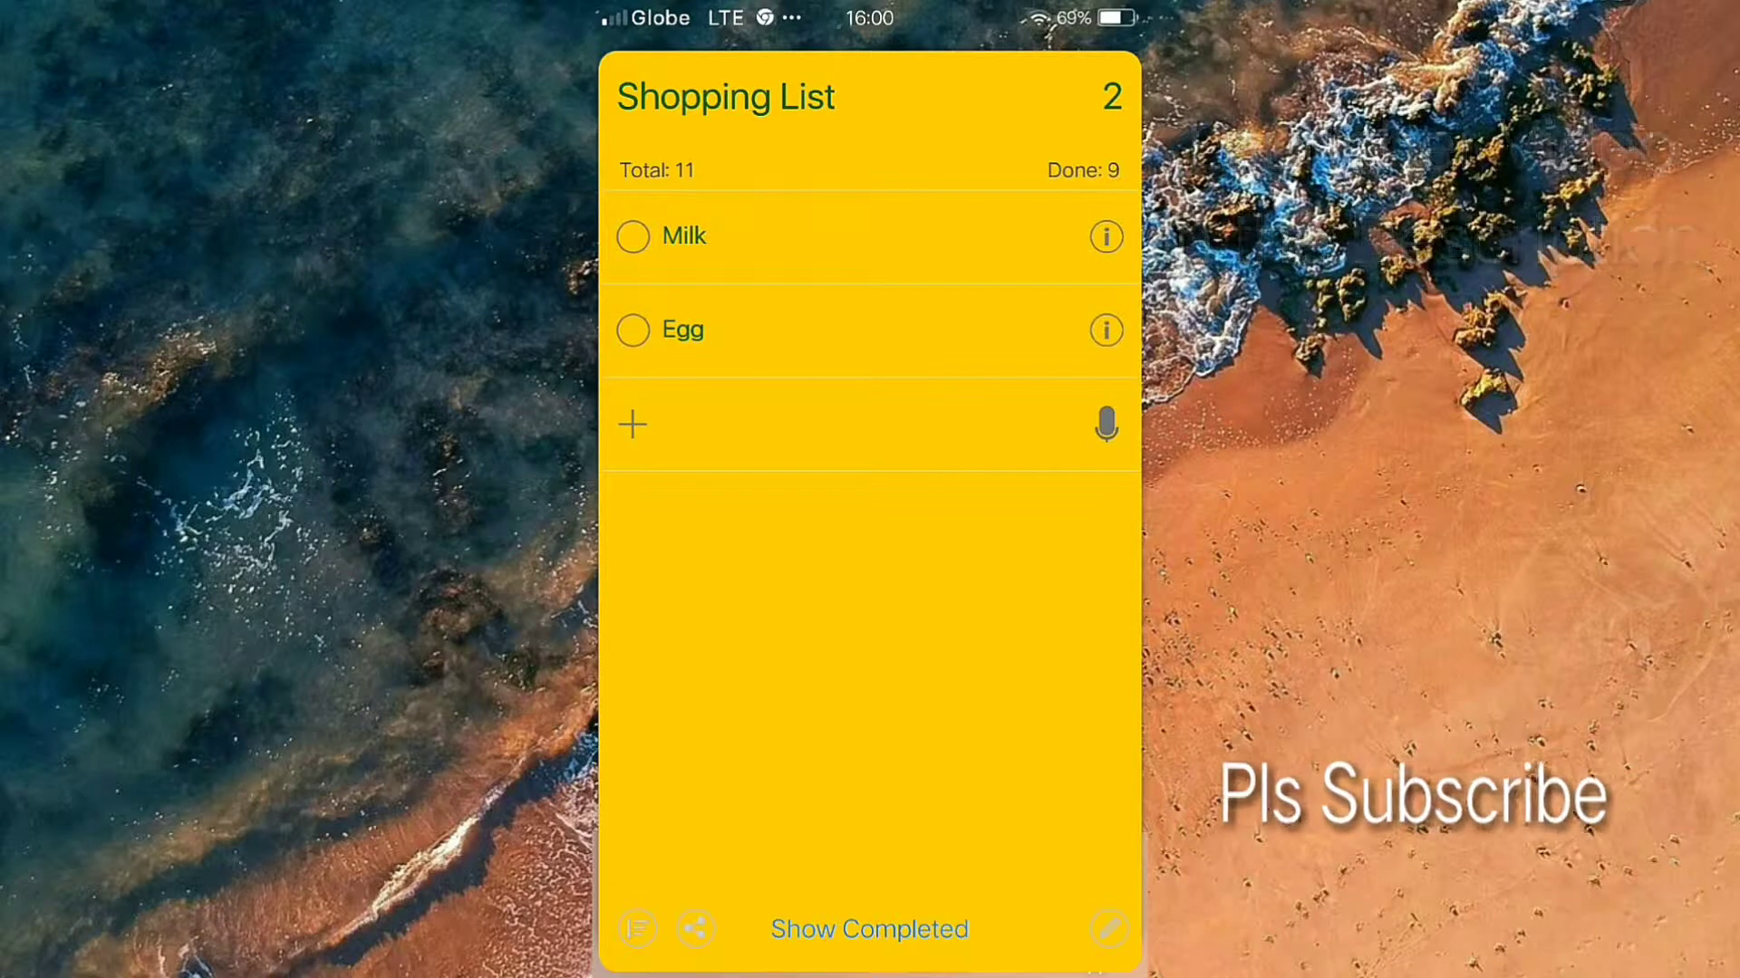
Check off Milk, then go home and reopen Reminders to the lists overview
click(632, 237)
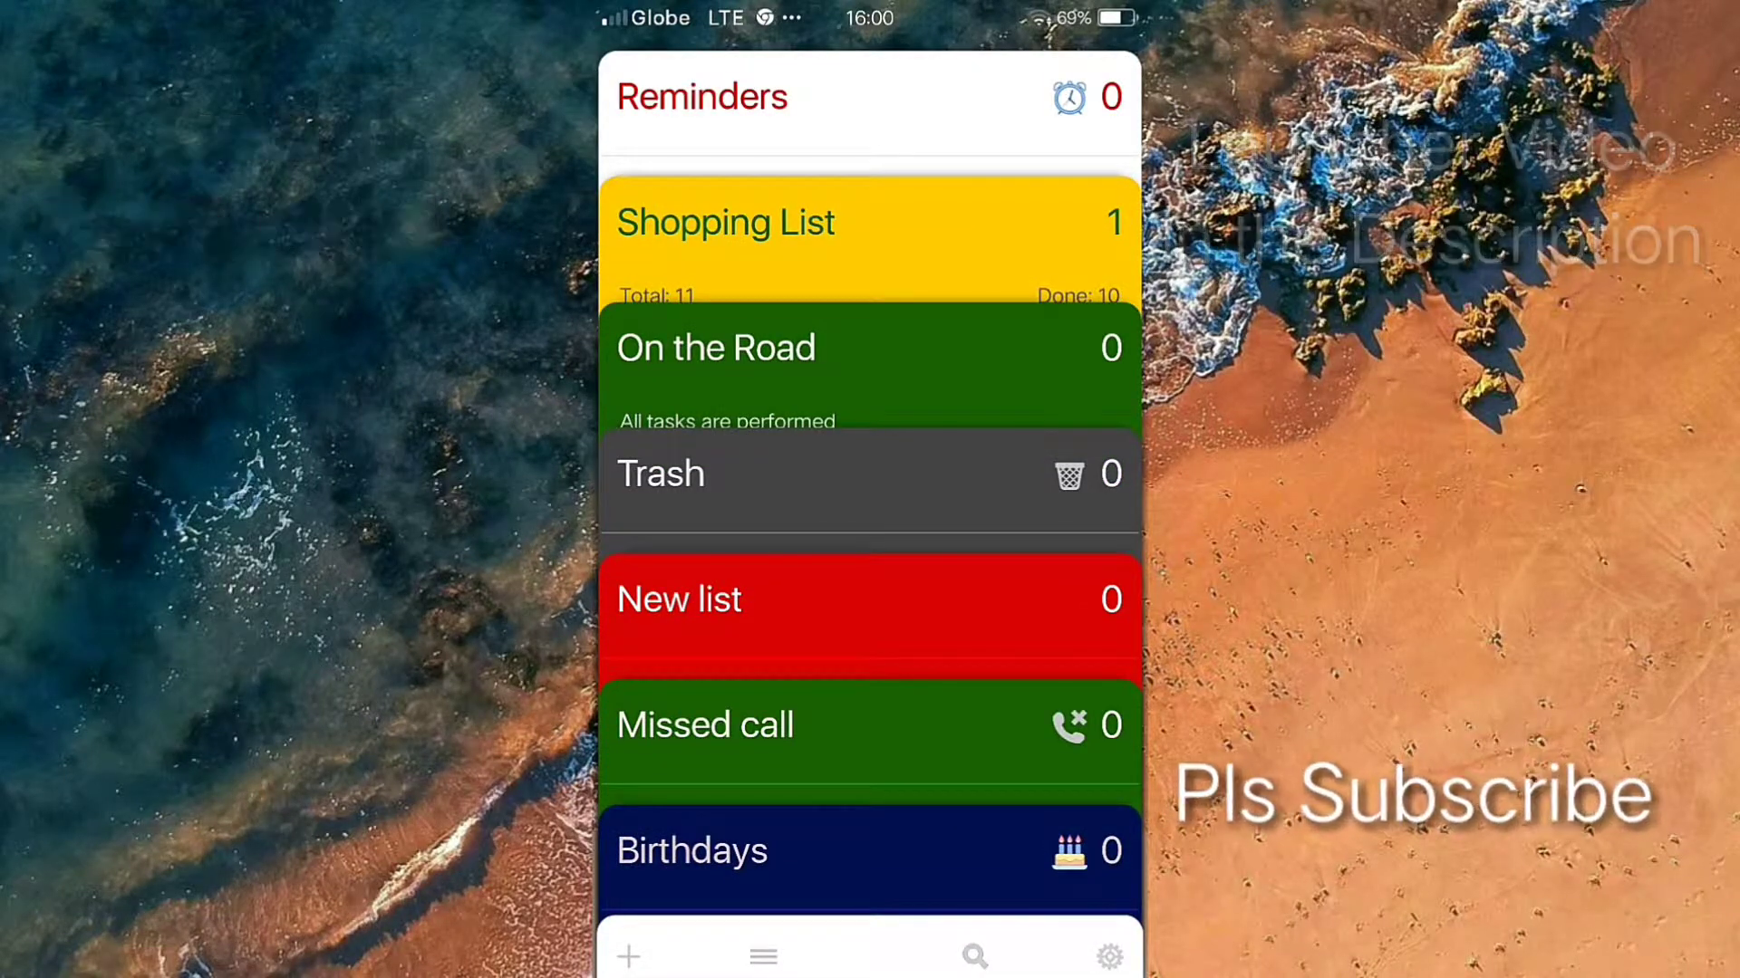
key(Home)
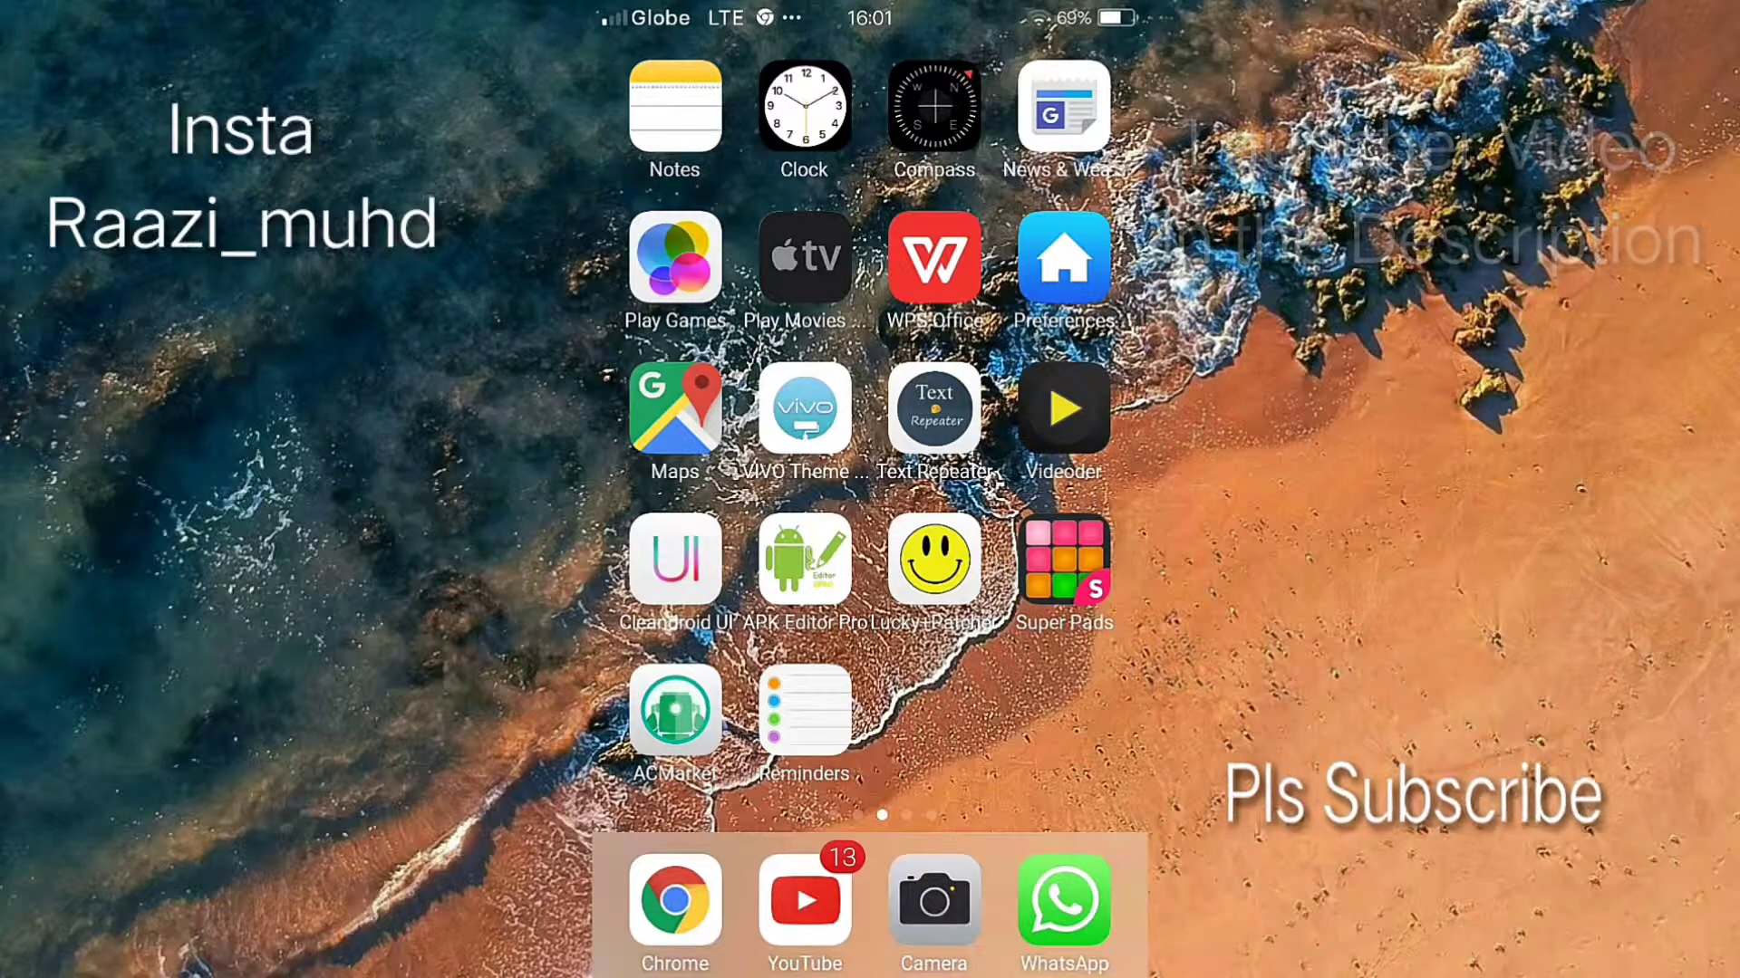
click(803, 710)
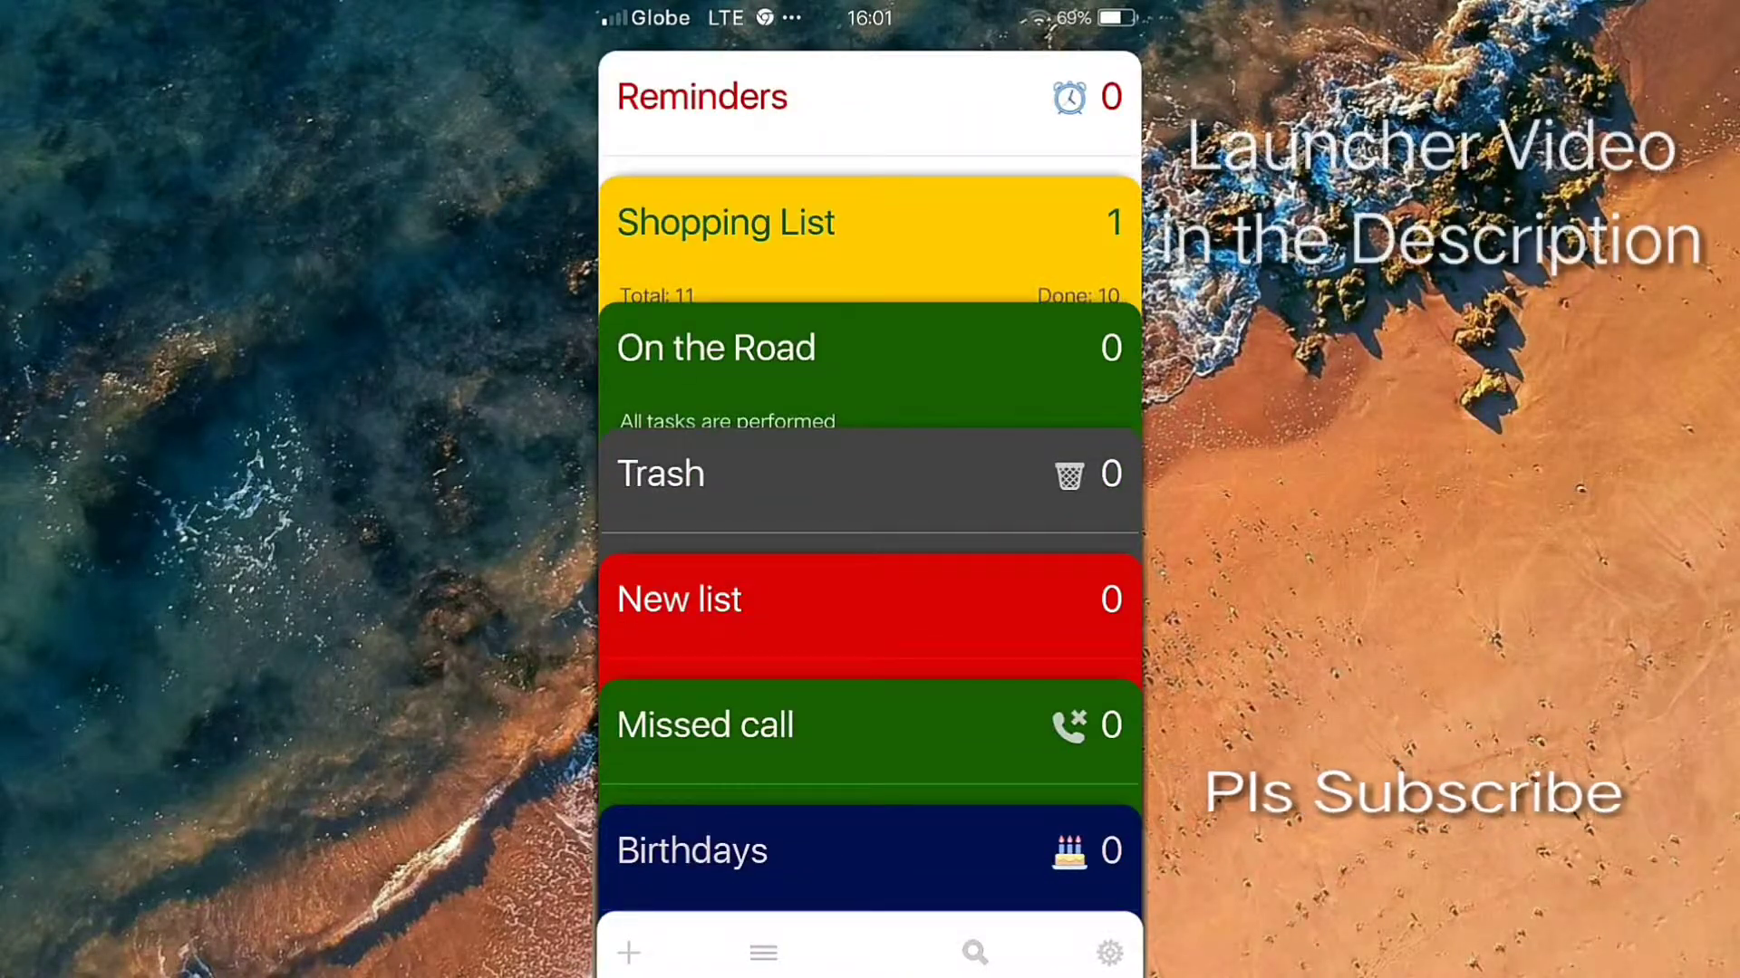
Add the item 'Play a vid' to the red New list, correcting a typo
click(680, 599)
click(633, 202)
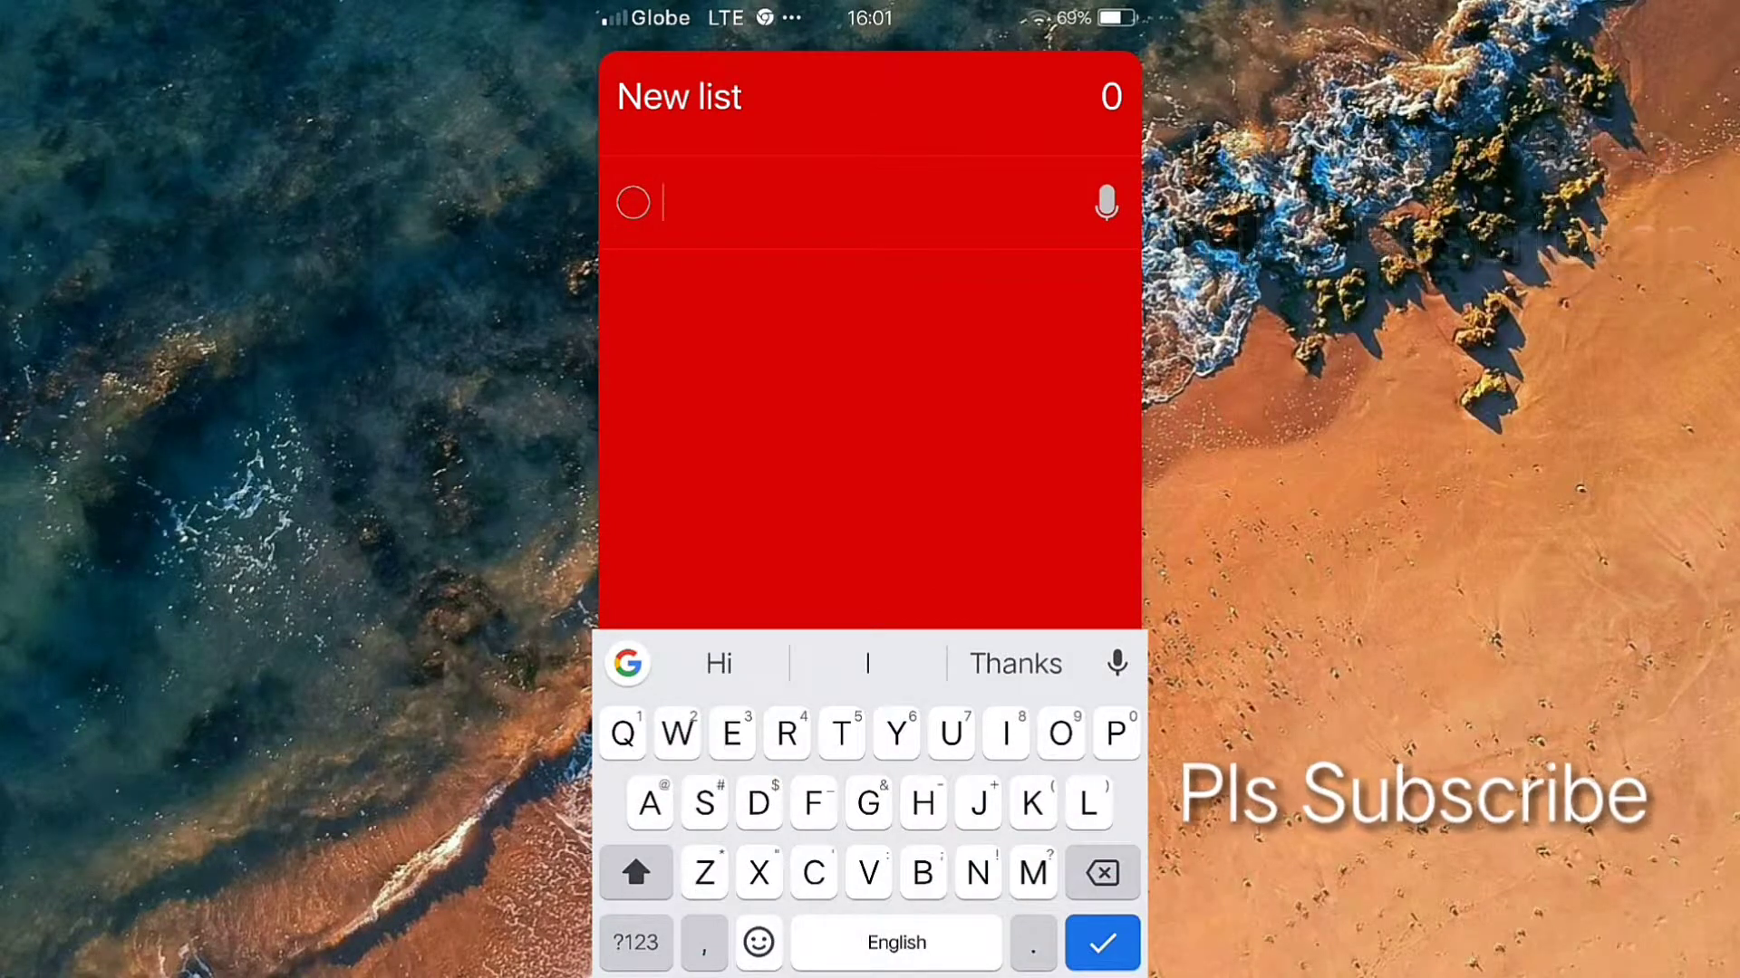
text(Play a)
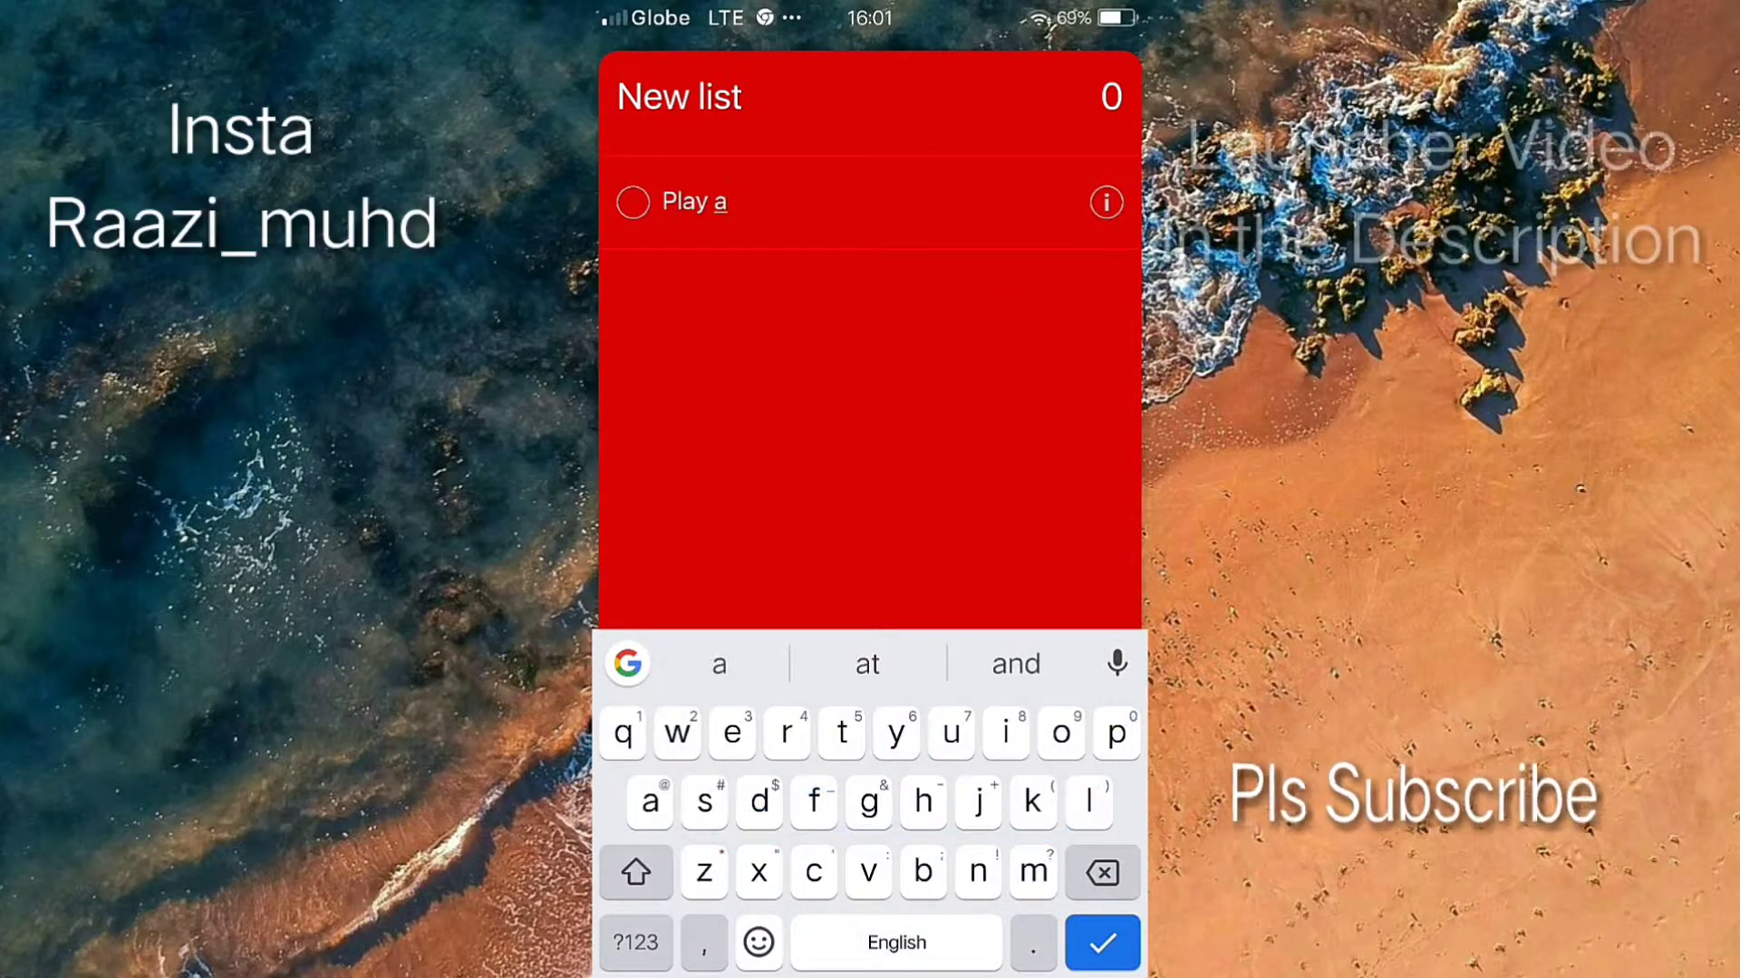
text(ved)
key(BackSpace)
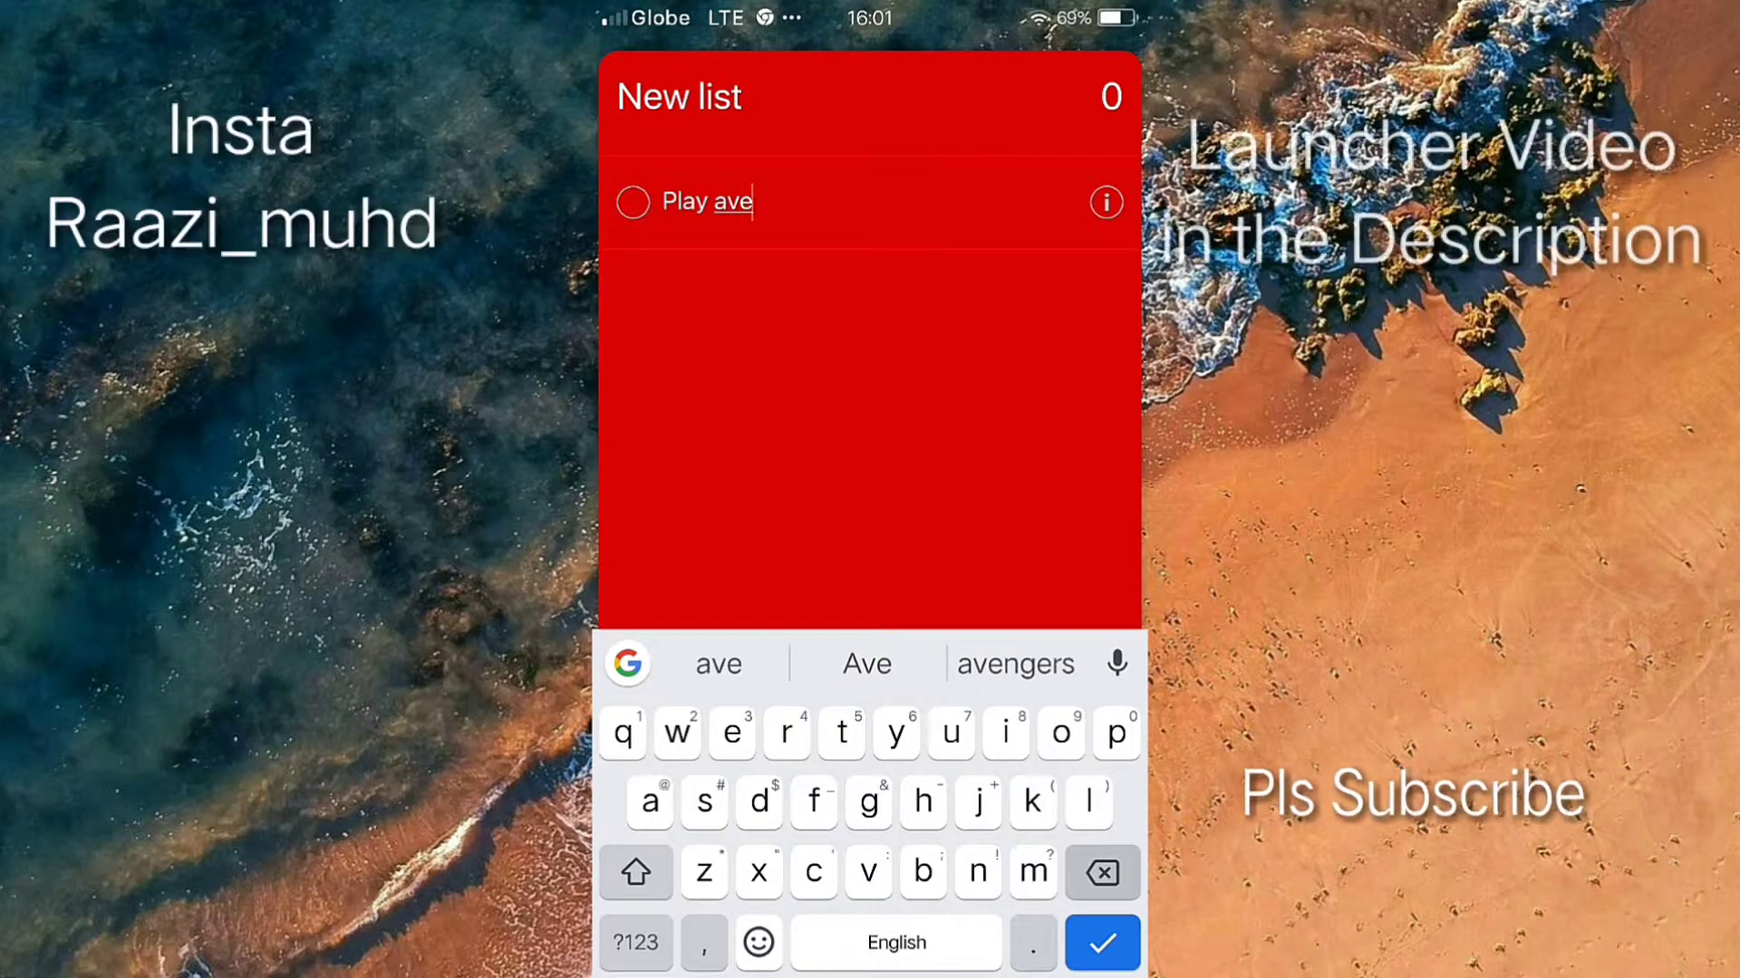
key(BackSpace)
key(BackSpace)
key(BackSpace)
text(a)
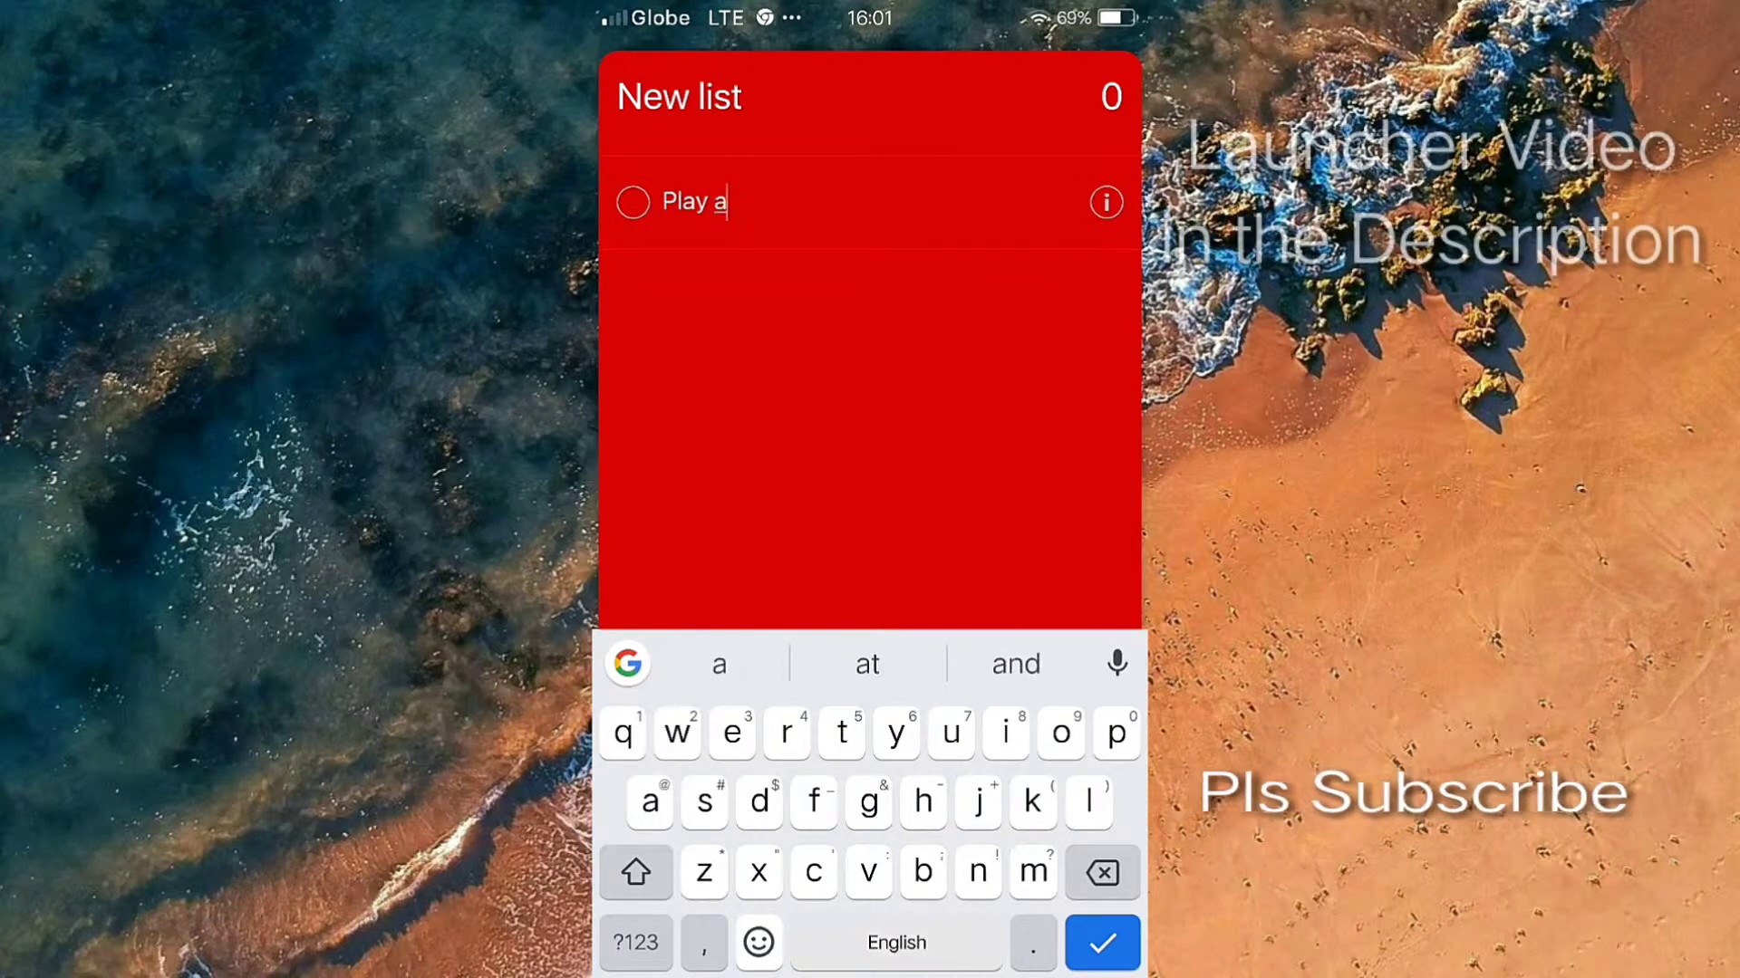
text( vid)
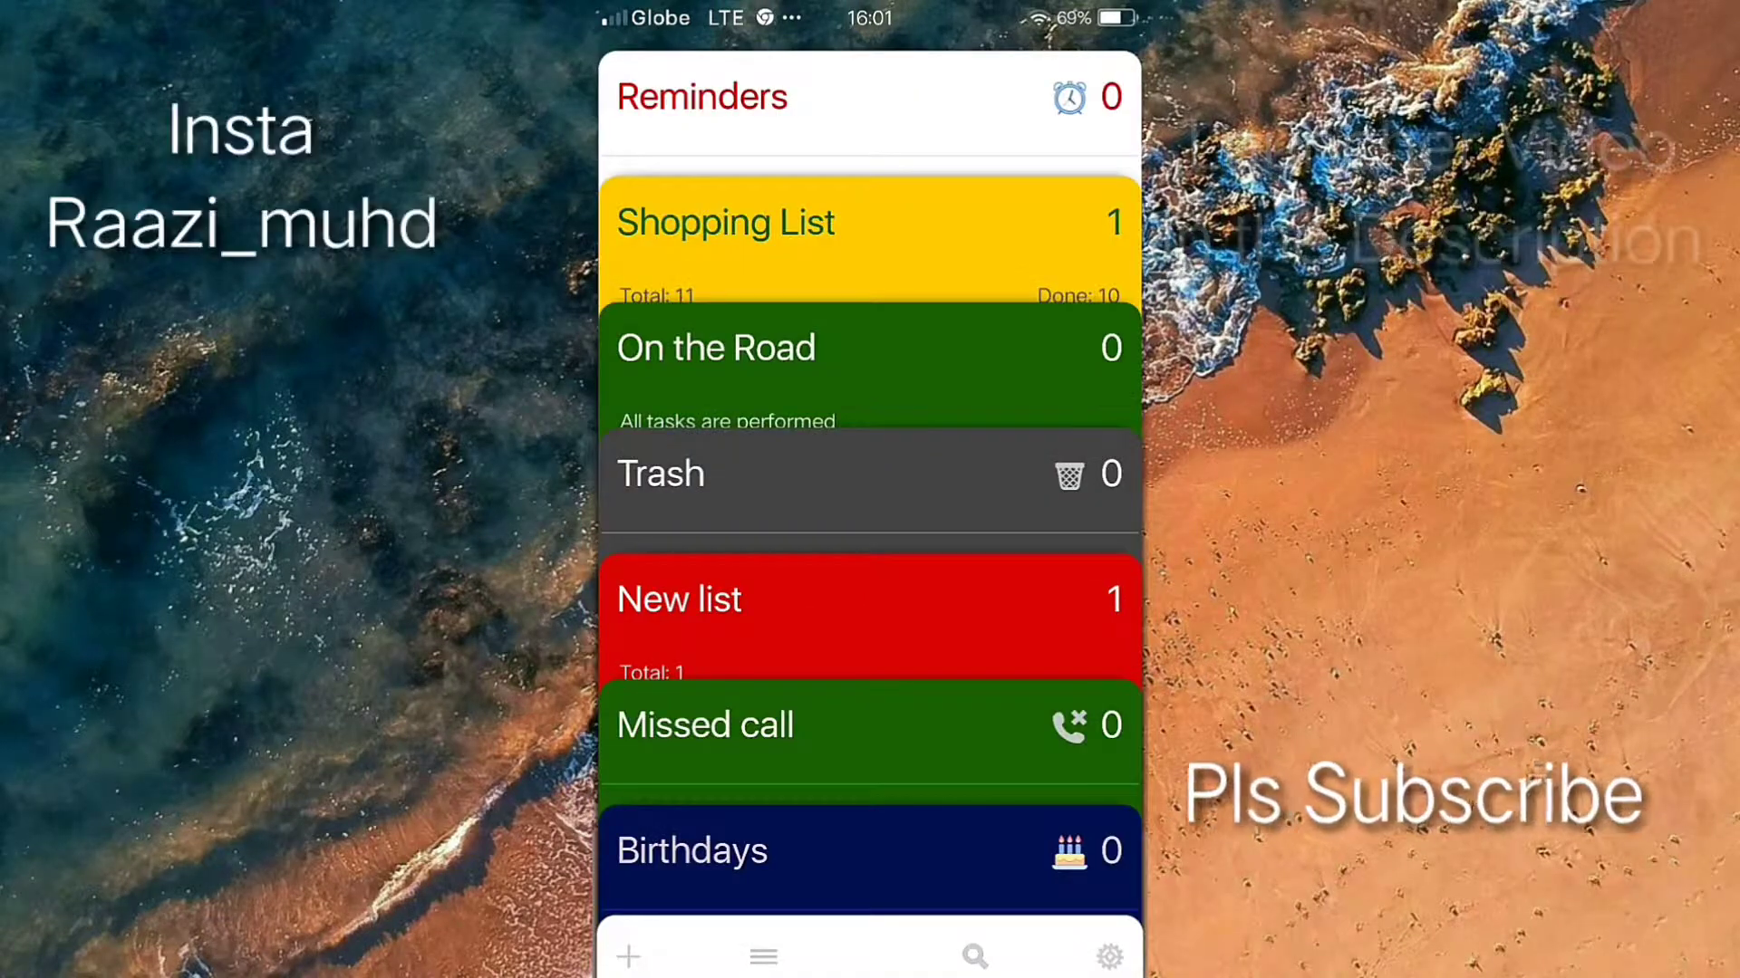
Review the New list's item, collapse it, and exit to the home screen
click(680, 599)
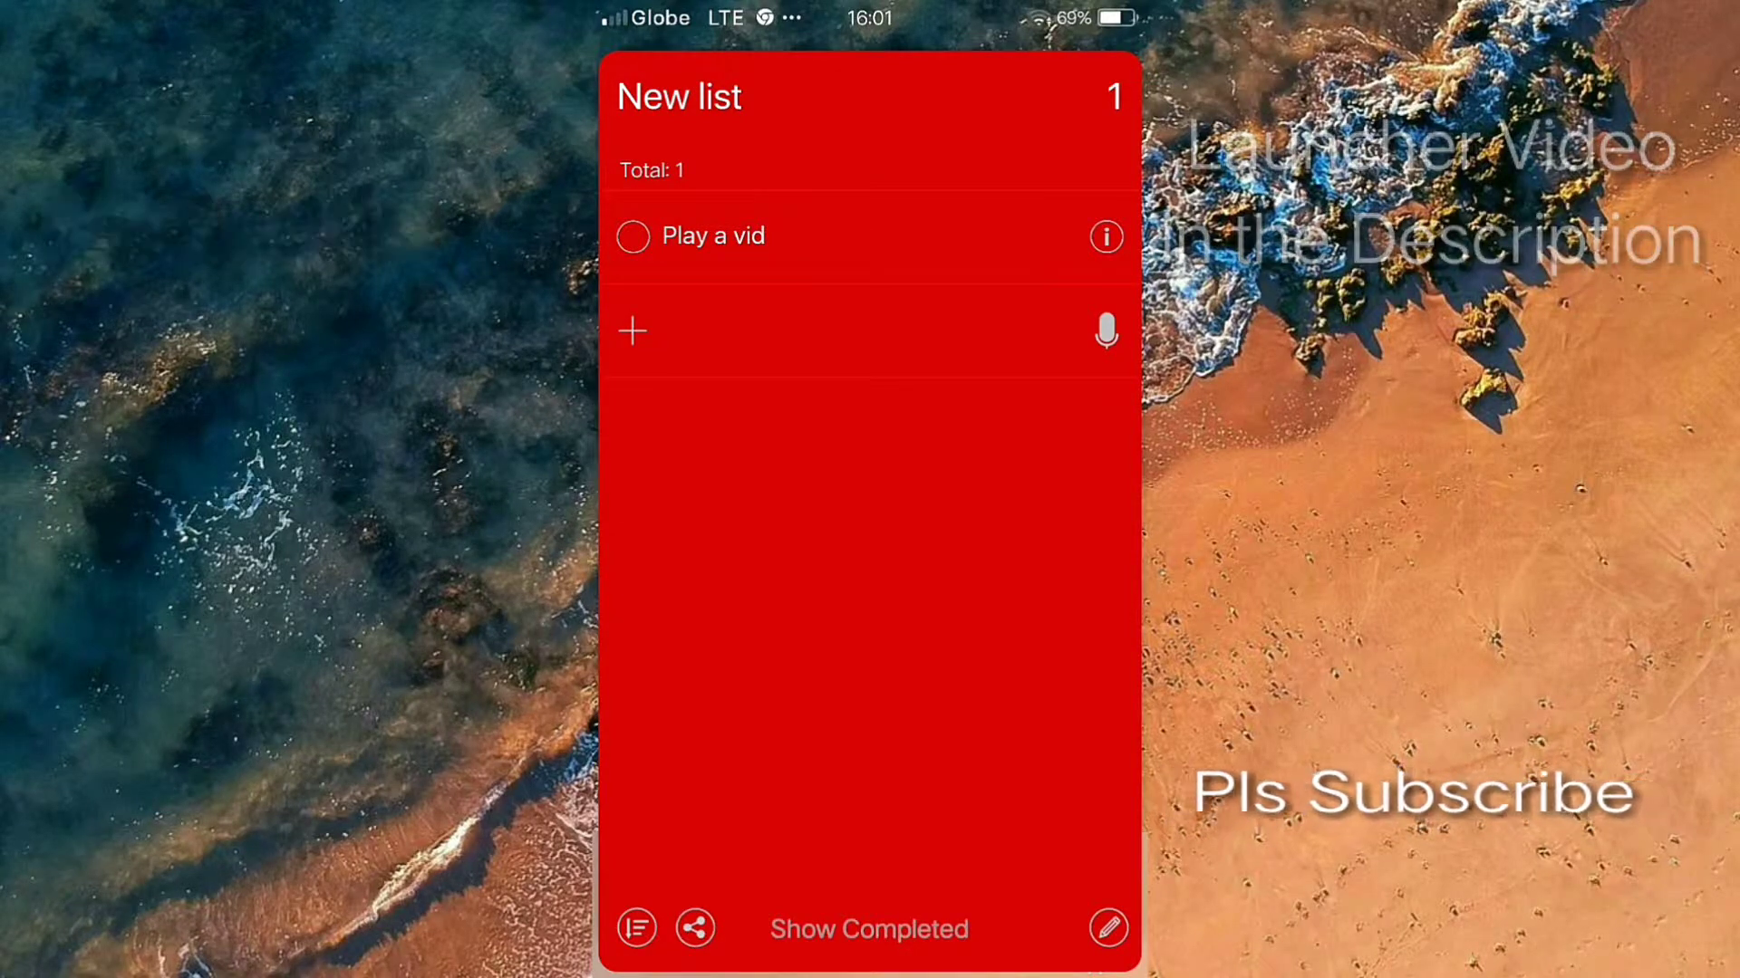
click(679, 97)
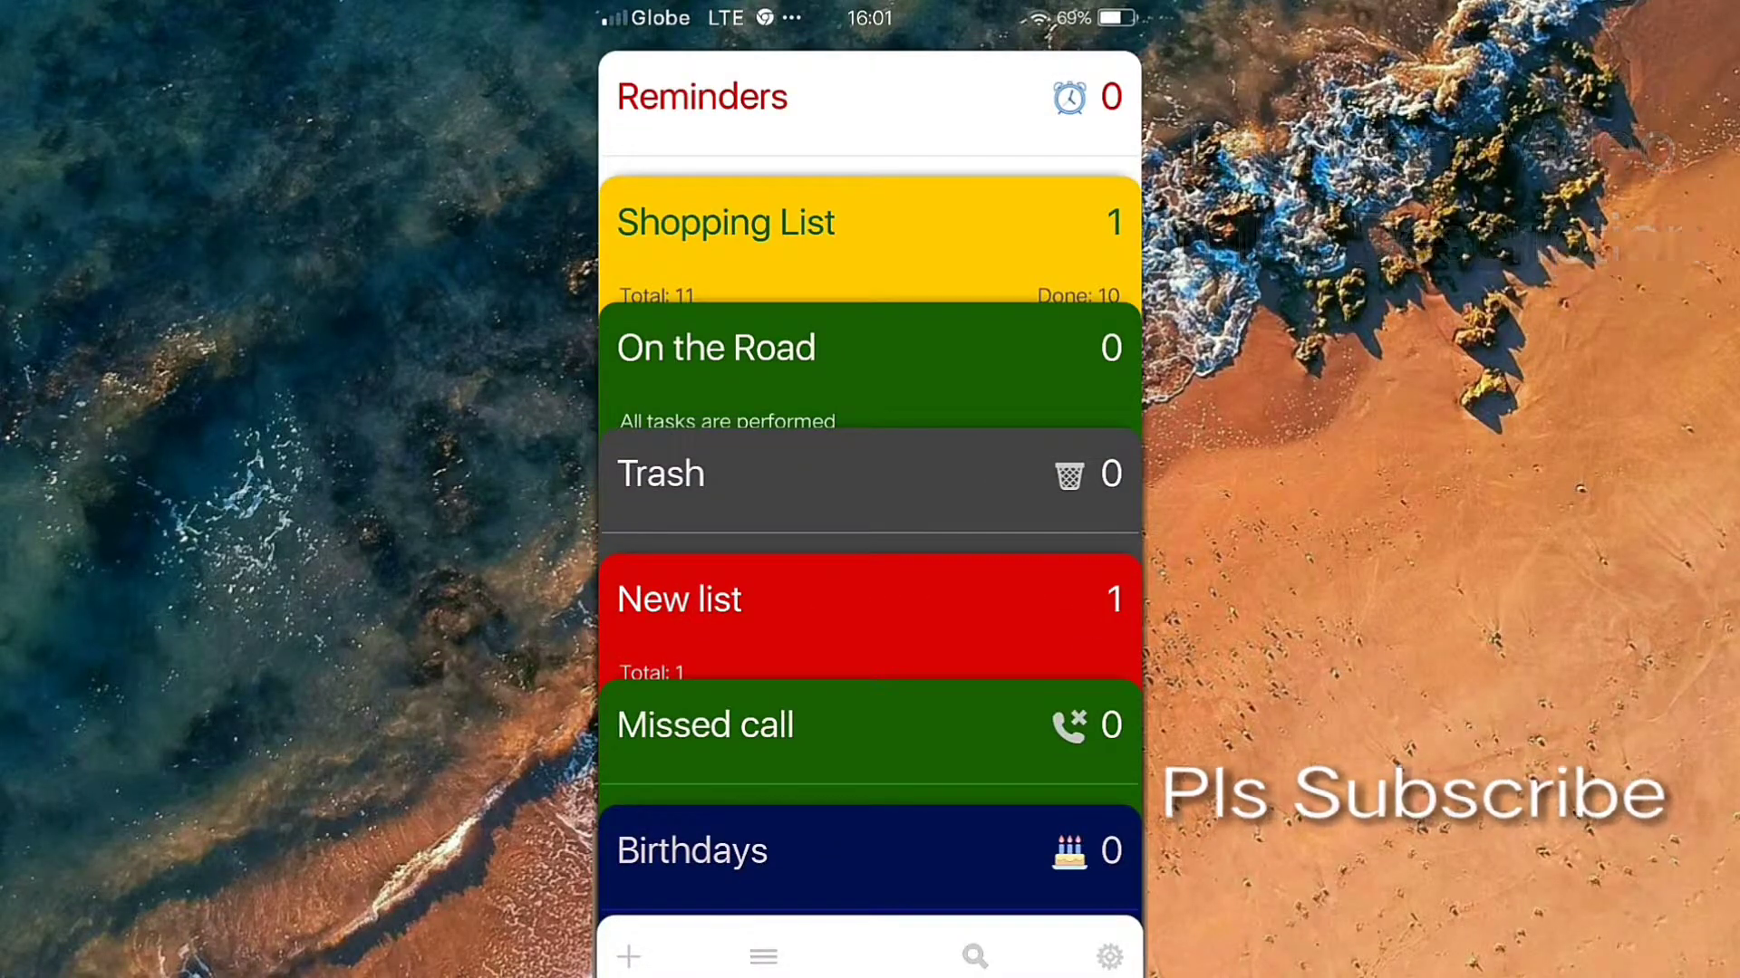
key(Home)
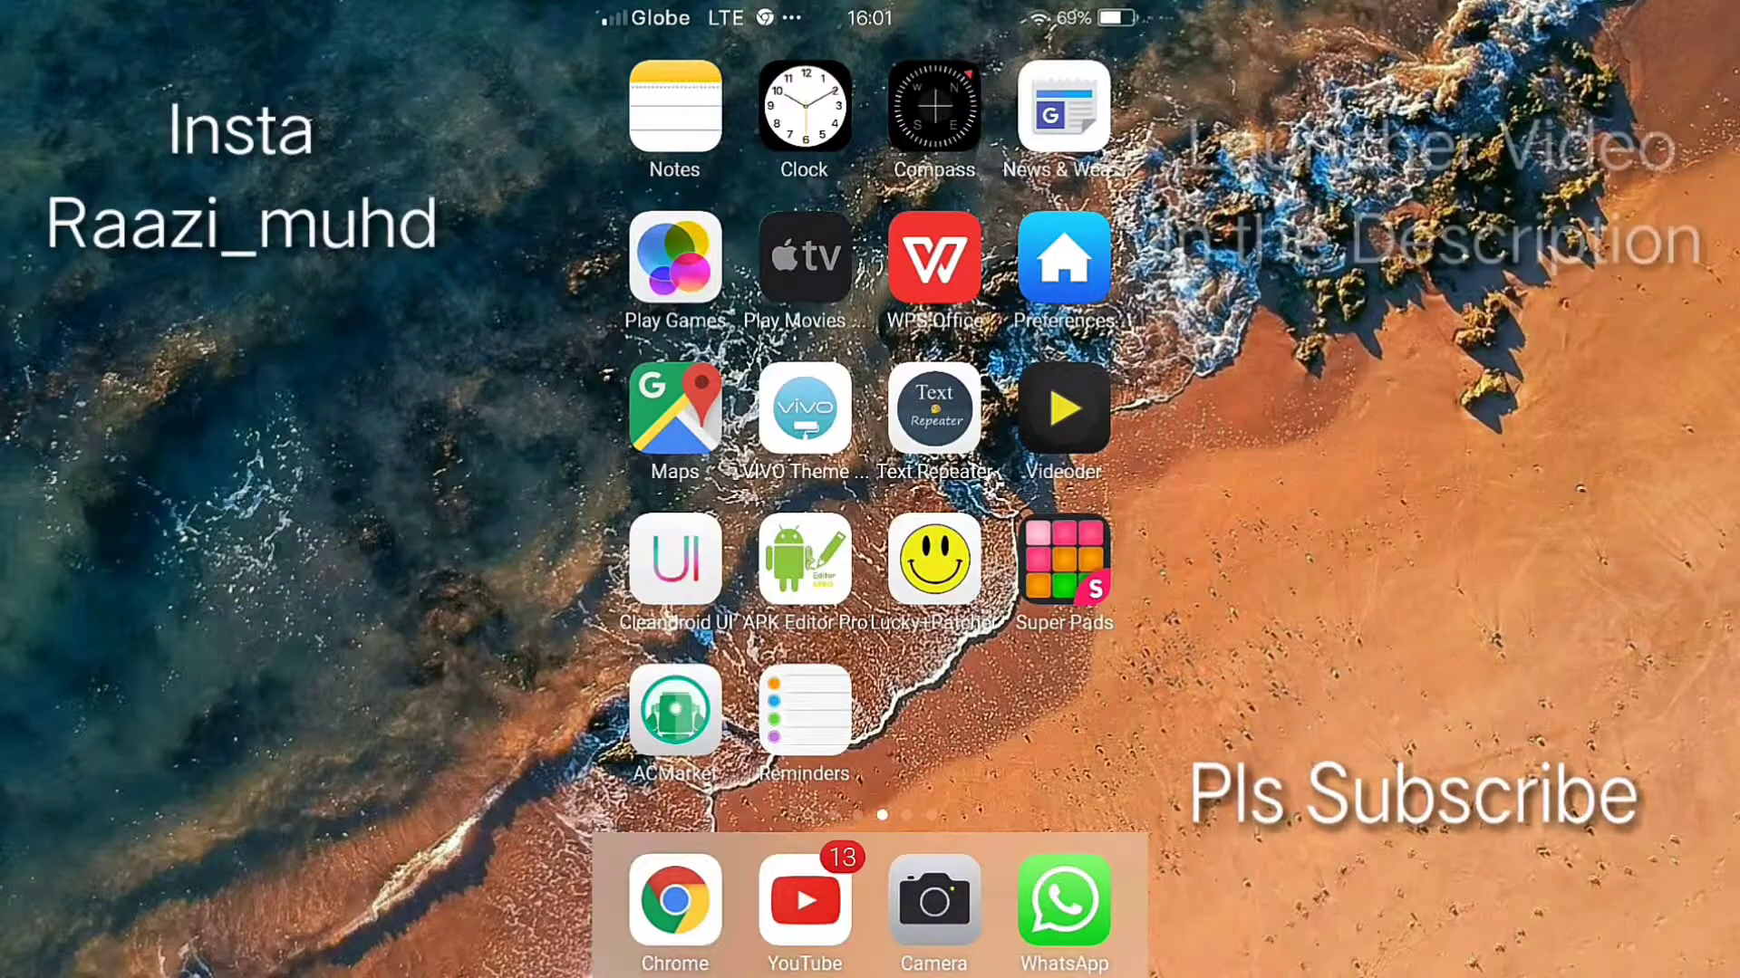